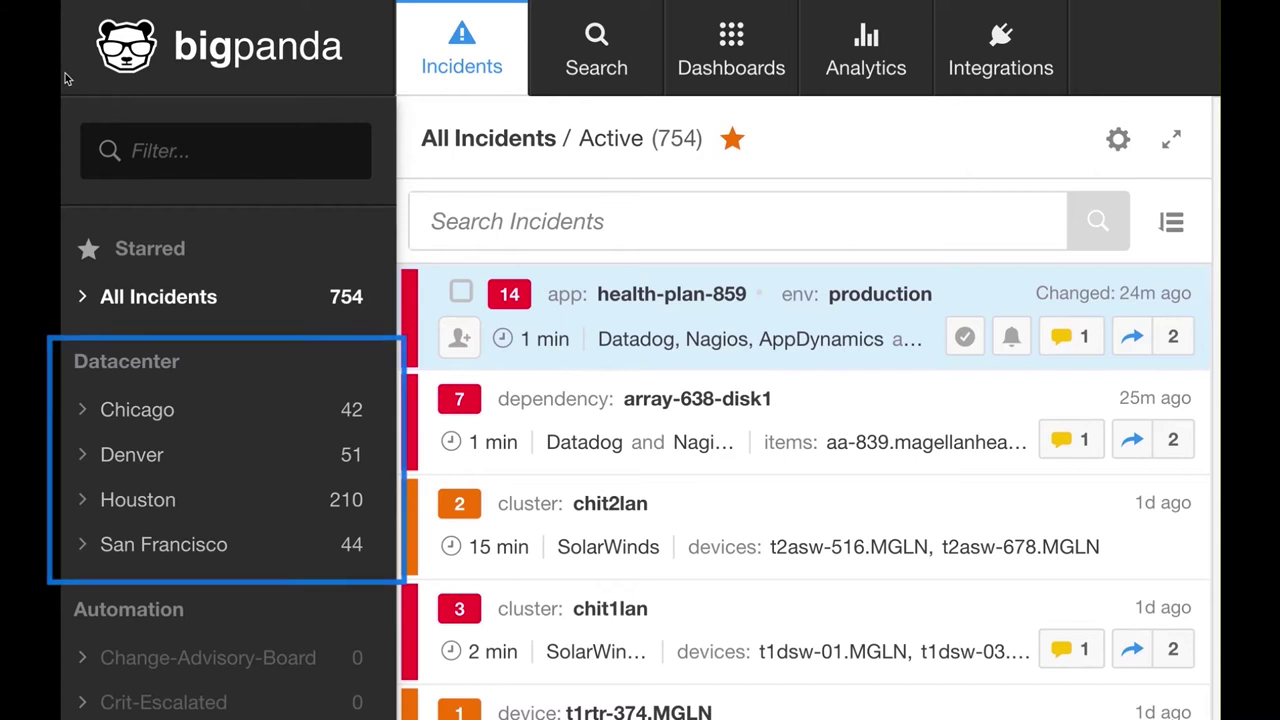
Preview the active incidents of the Chicago, Denver and Houston datacenters in turn.
mouse_move(99, 377)
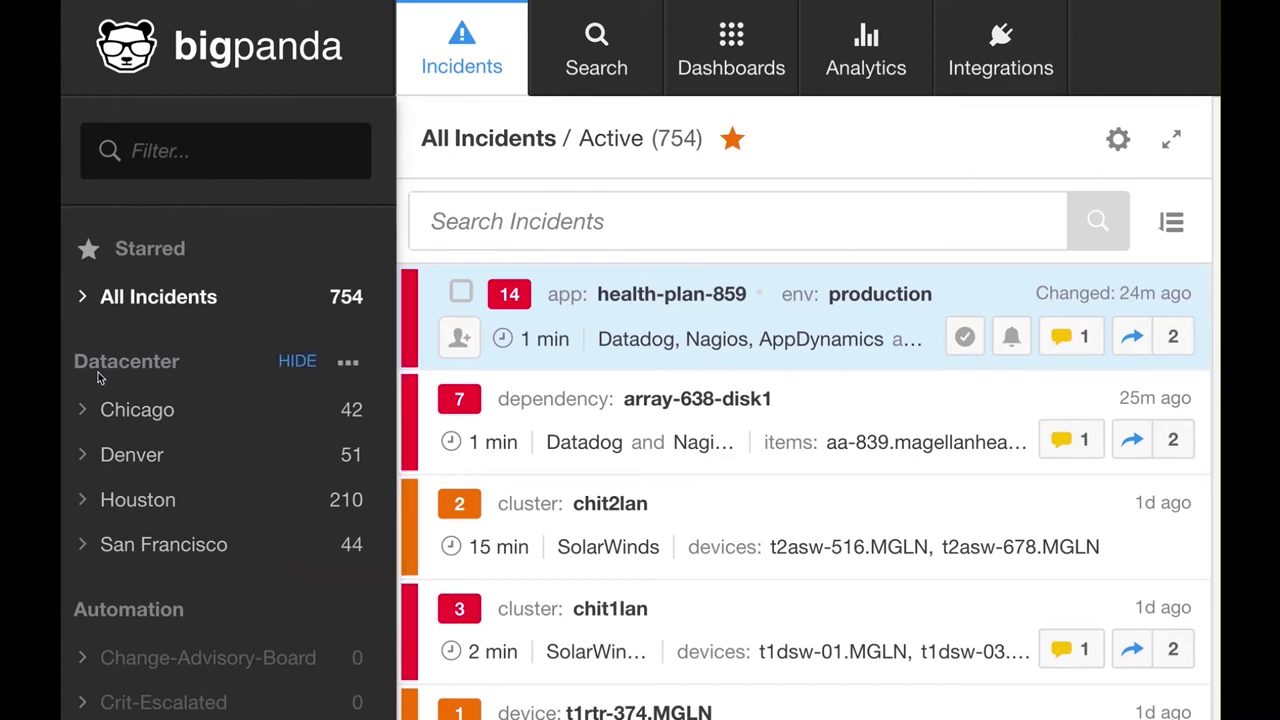
click(155, 411)
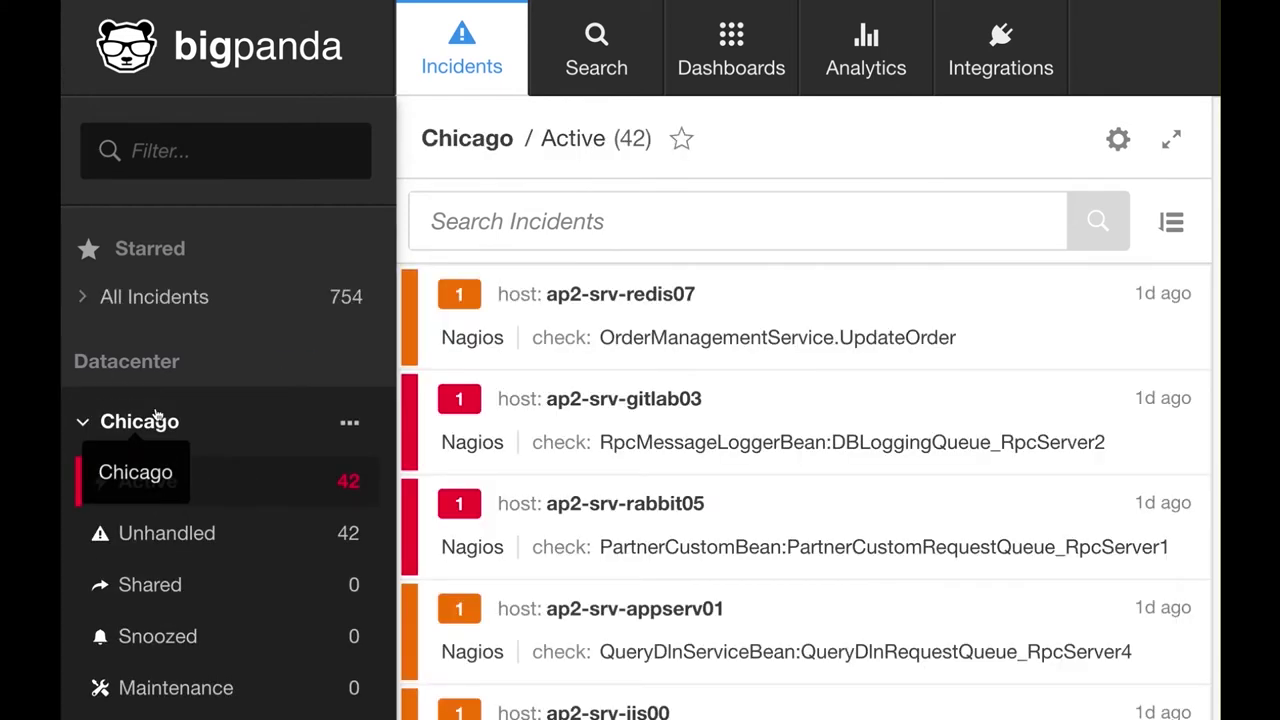
click(145, 421)
click(131, 455)
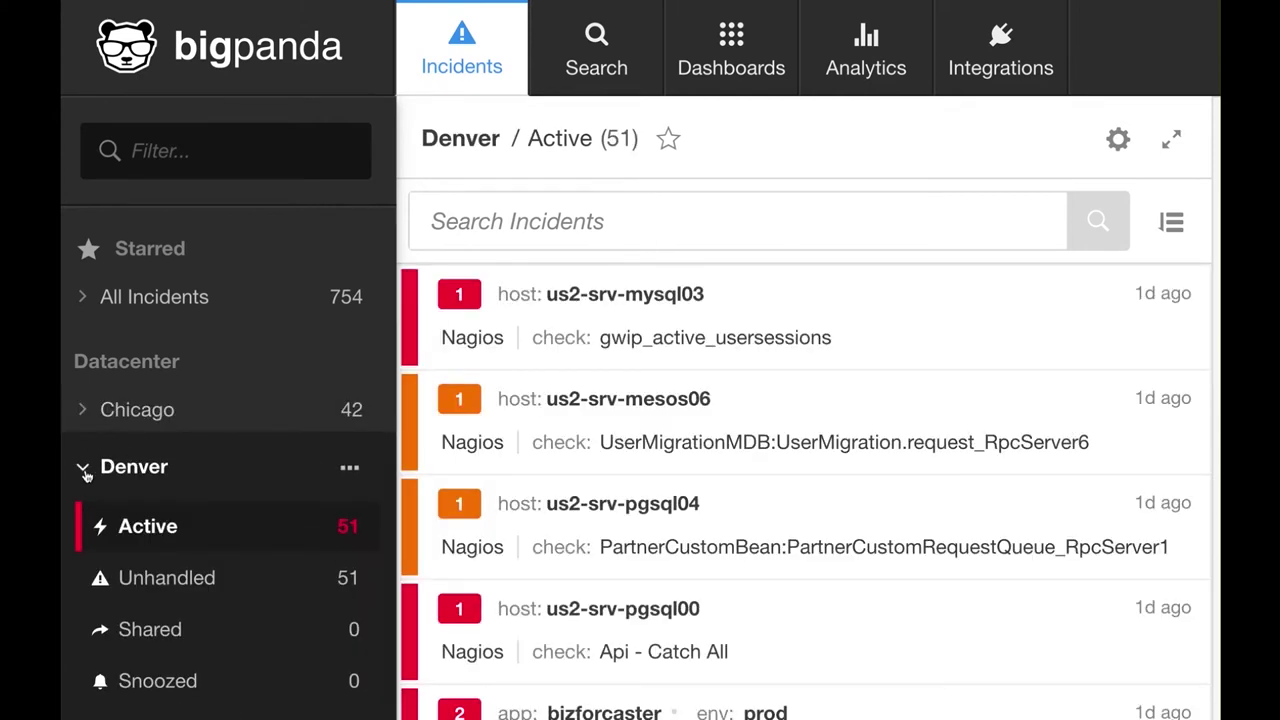
click(133, 460)
click(131, 500)
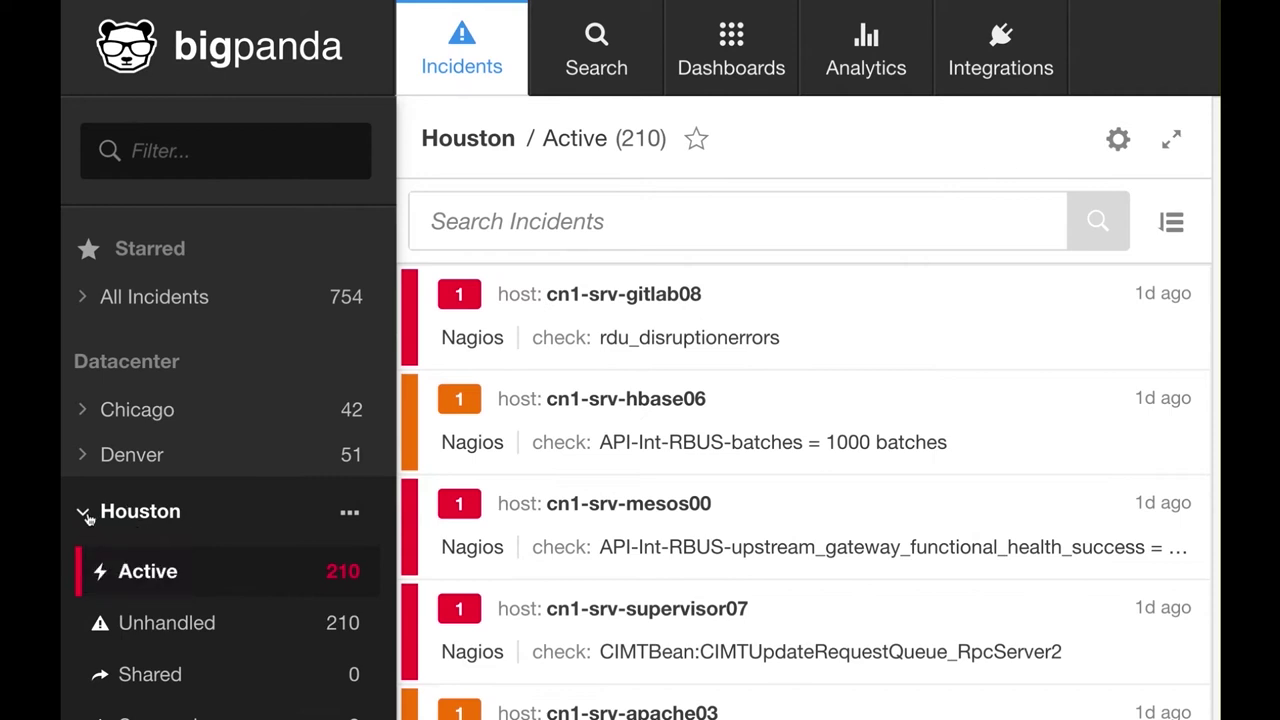
click(84, 514)
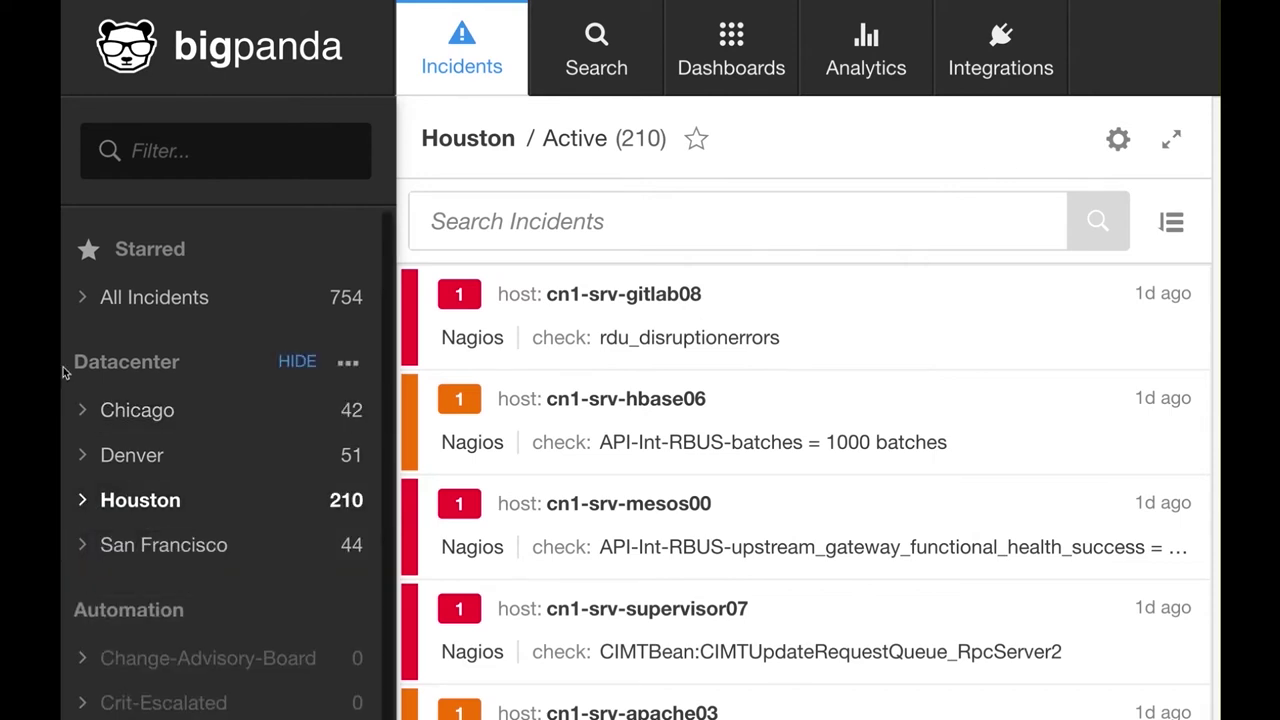
Scroll the sidebar and show the Critical T1-Infra active incidents.
scroll(66, 251, down, 6)
scroll(66, 241, down, 3)
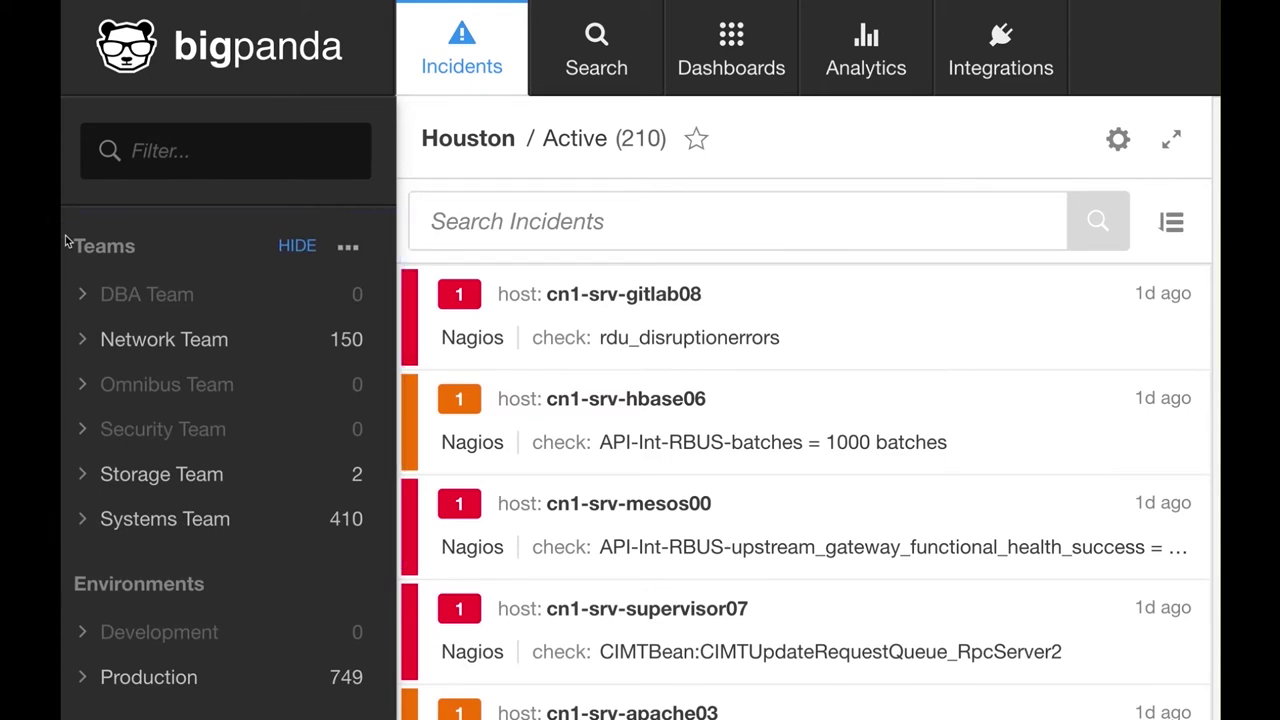
scroll(66, 241, down, 5)
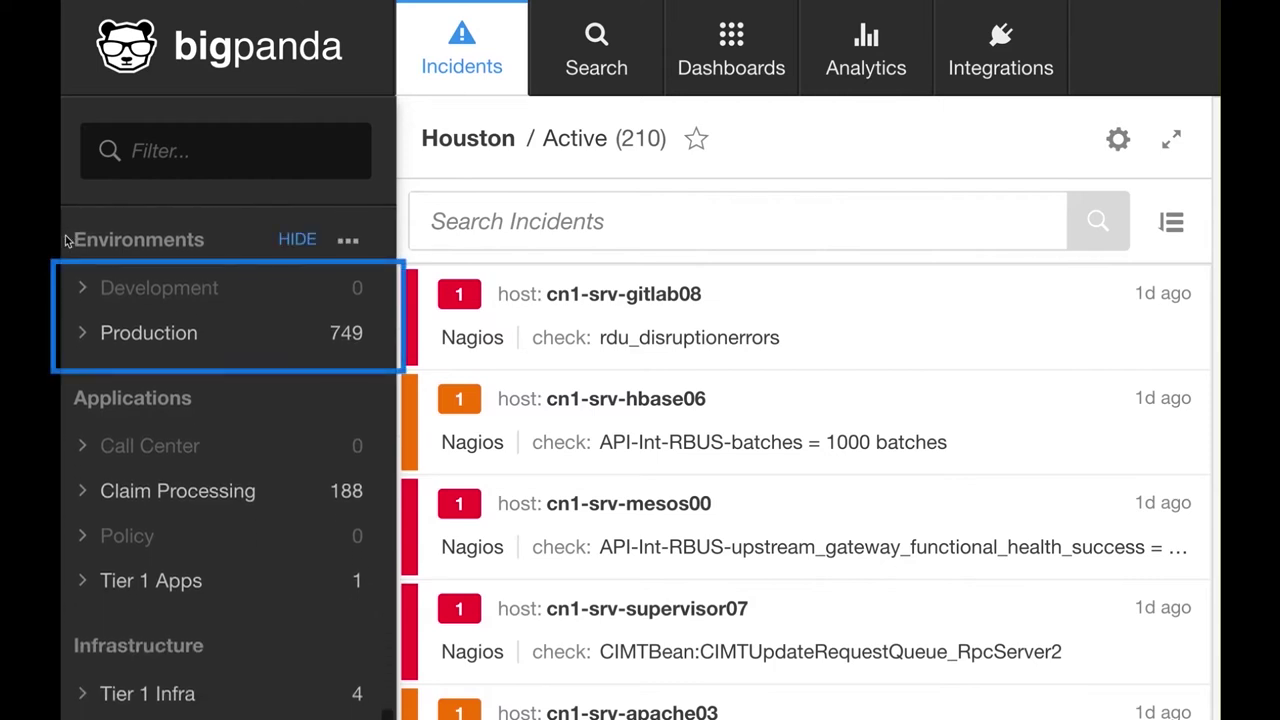
scroll(66, 241, down, 3)
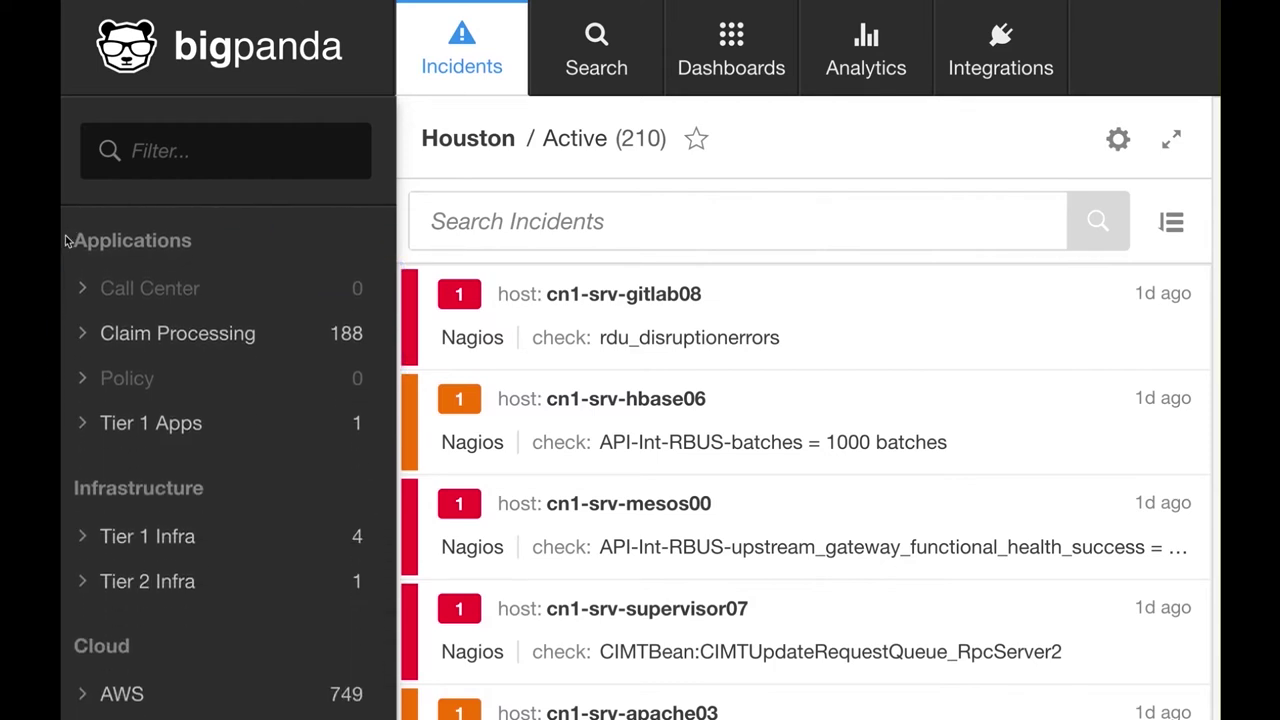
scroll(66, 241, down, 3)
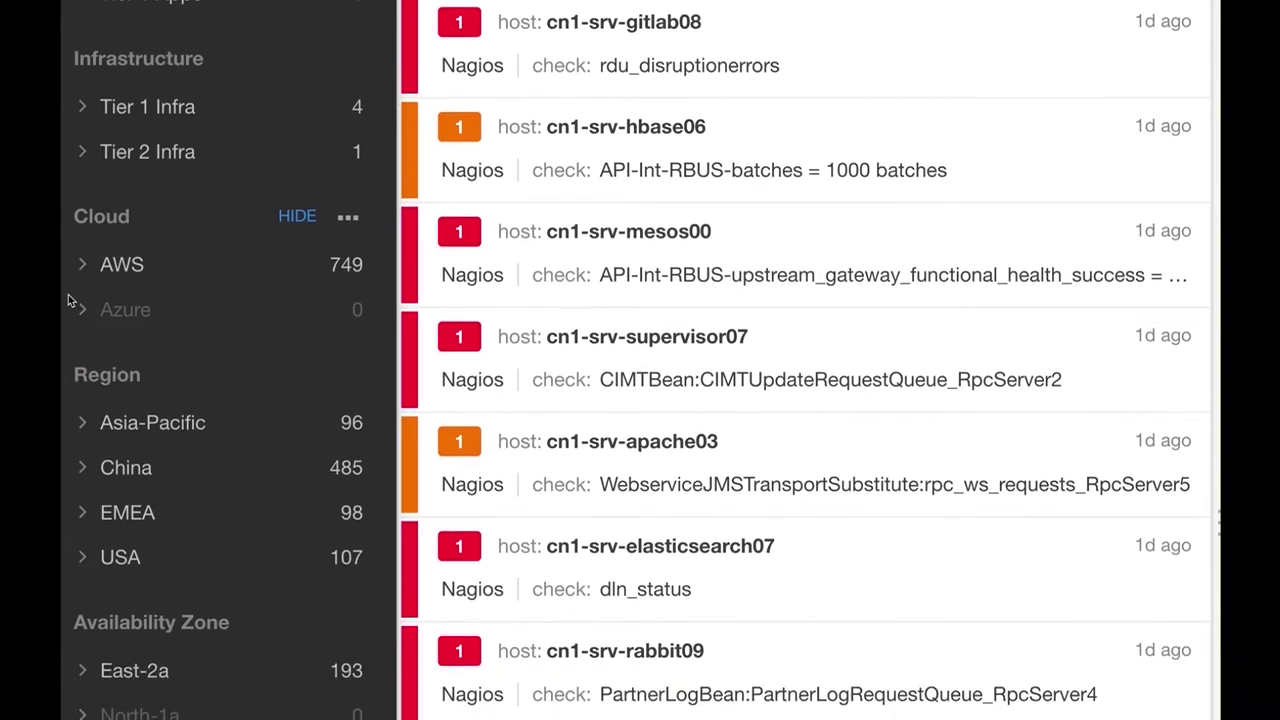
scroll(68, 300, down, 3)
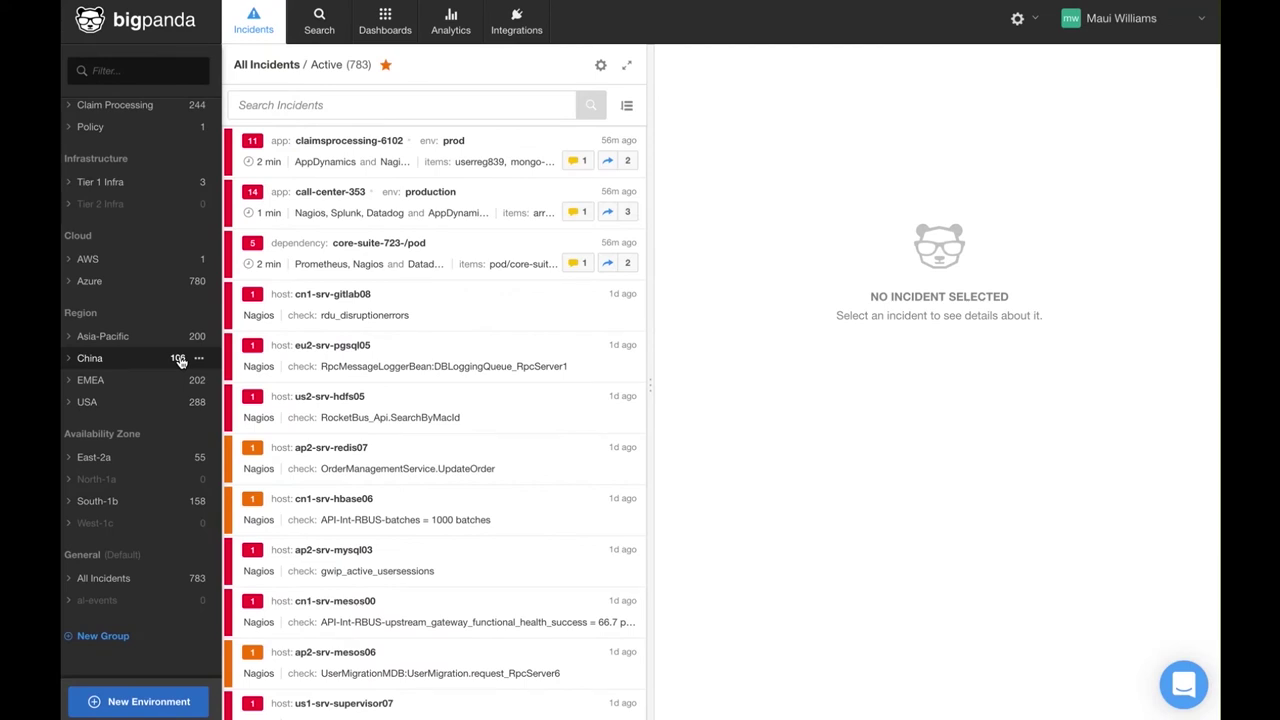
scroll(178, 358, up, 10)
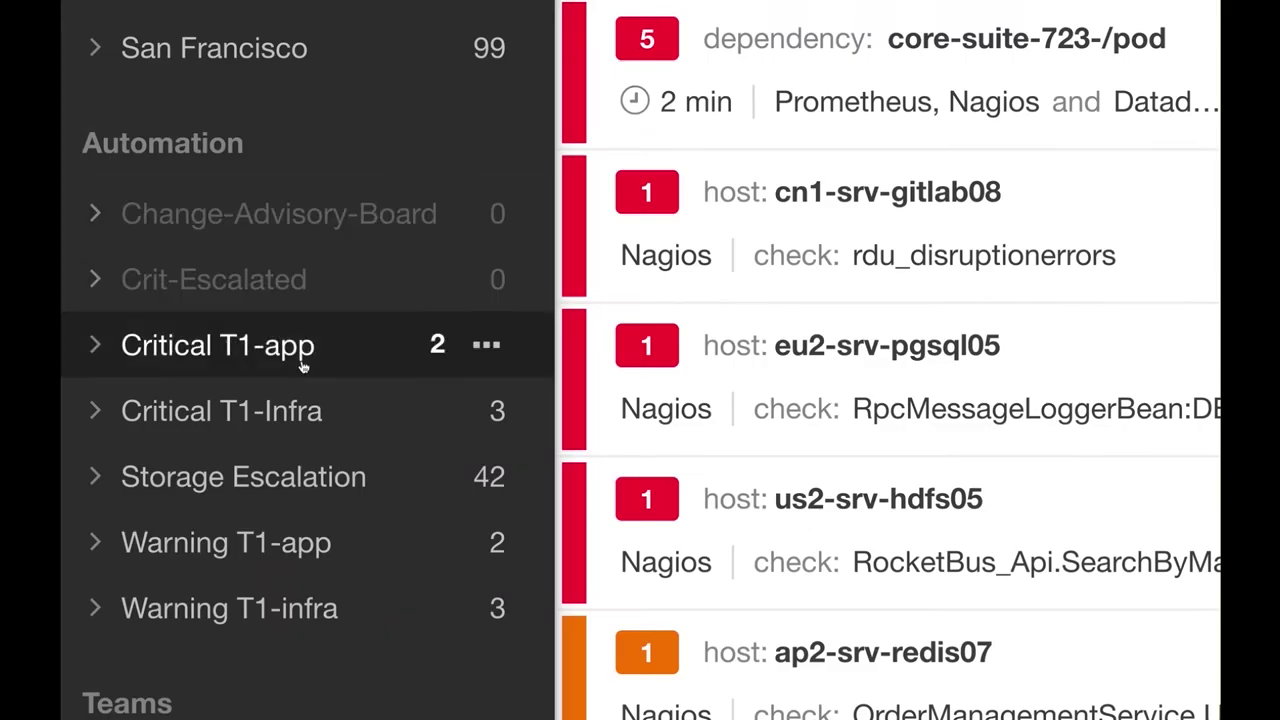
click(267, 411)
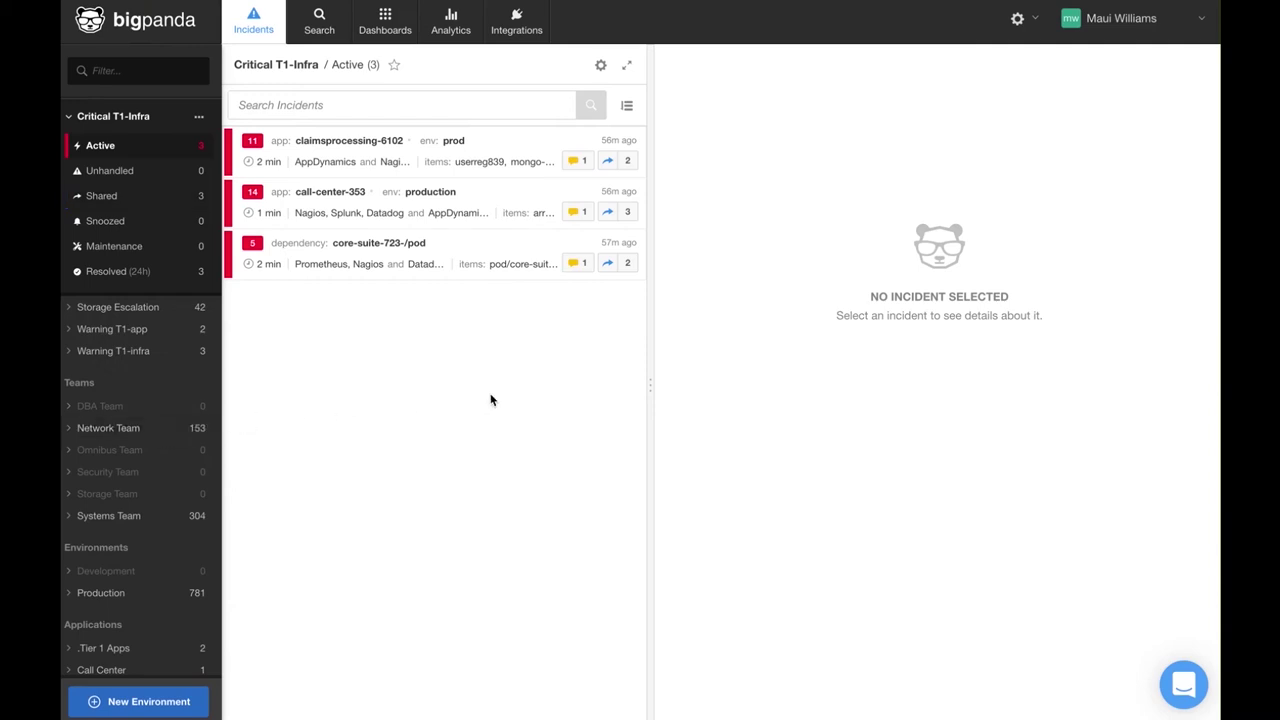
Open an AutoShare rule for editing from the account settings.
click(1032, 25)
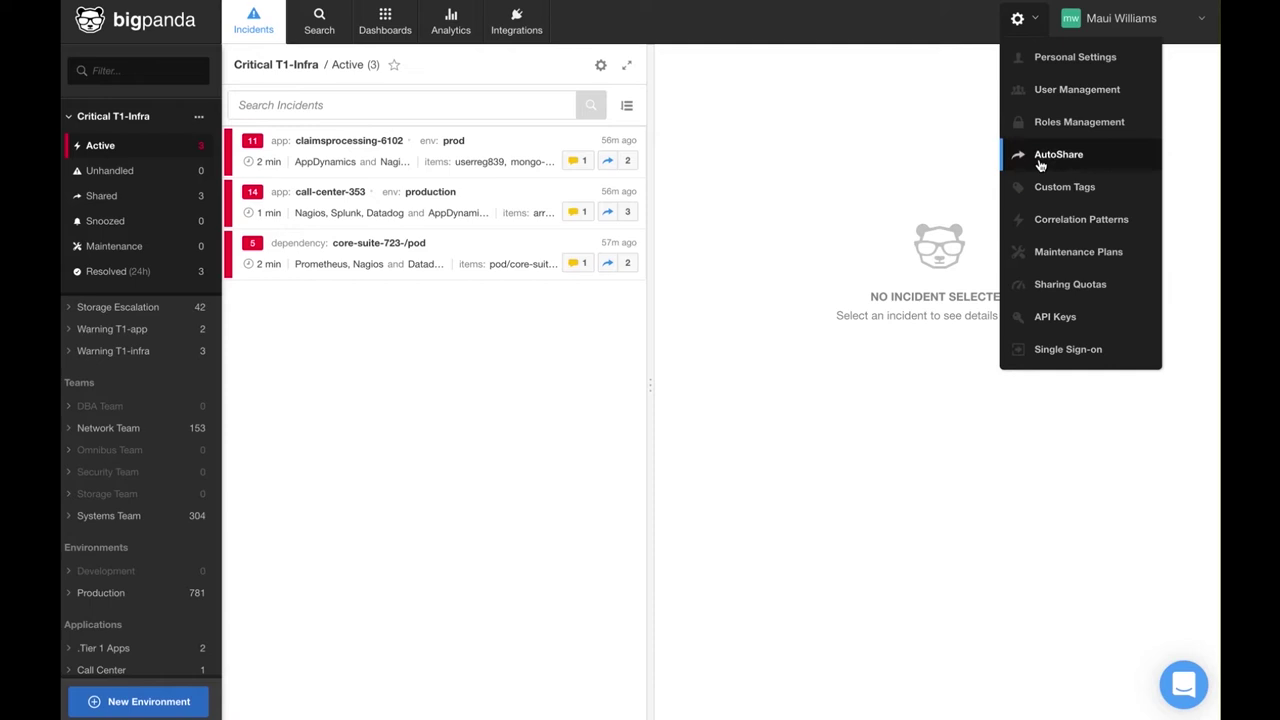
click(1040, 160)
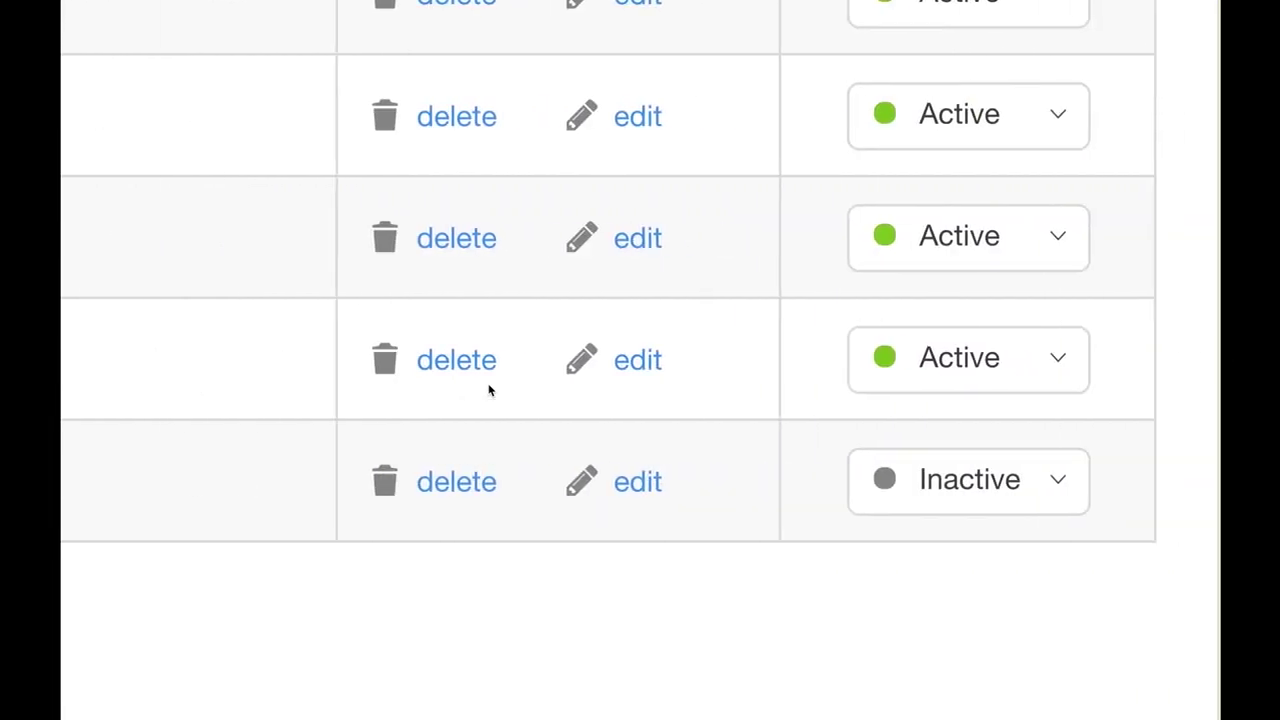
click(618, 370)
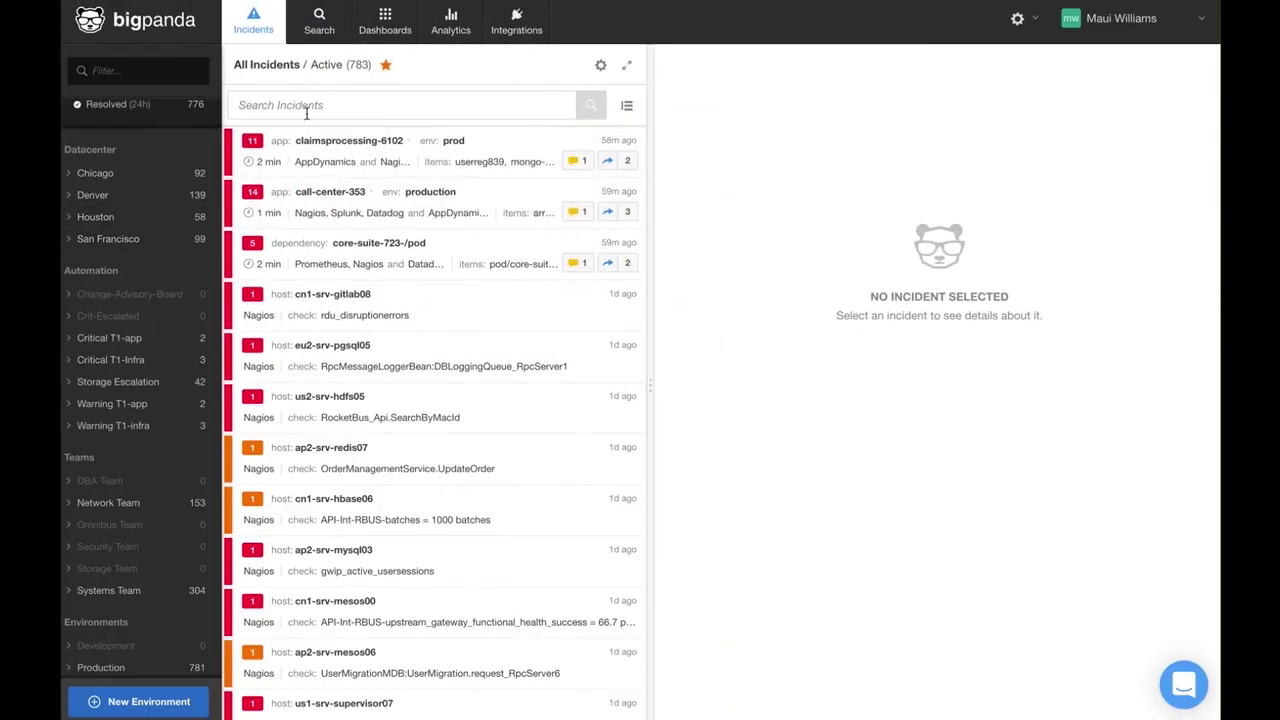
Check the Datacenter and Teams dashboards.
click(388, 18)
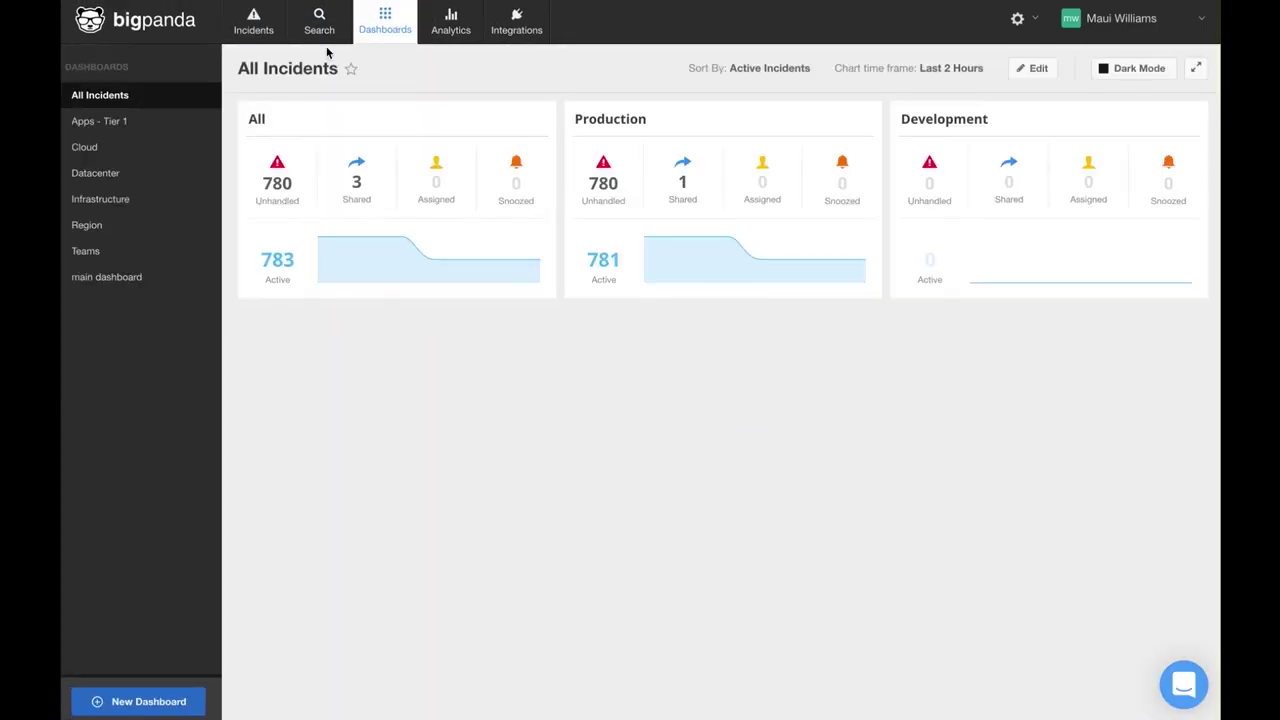
click(126, 174)
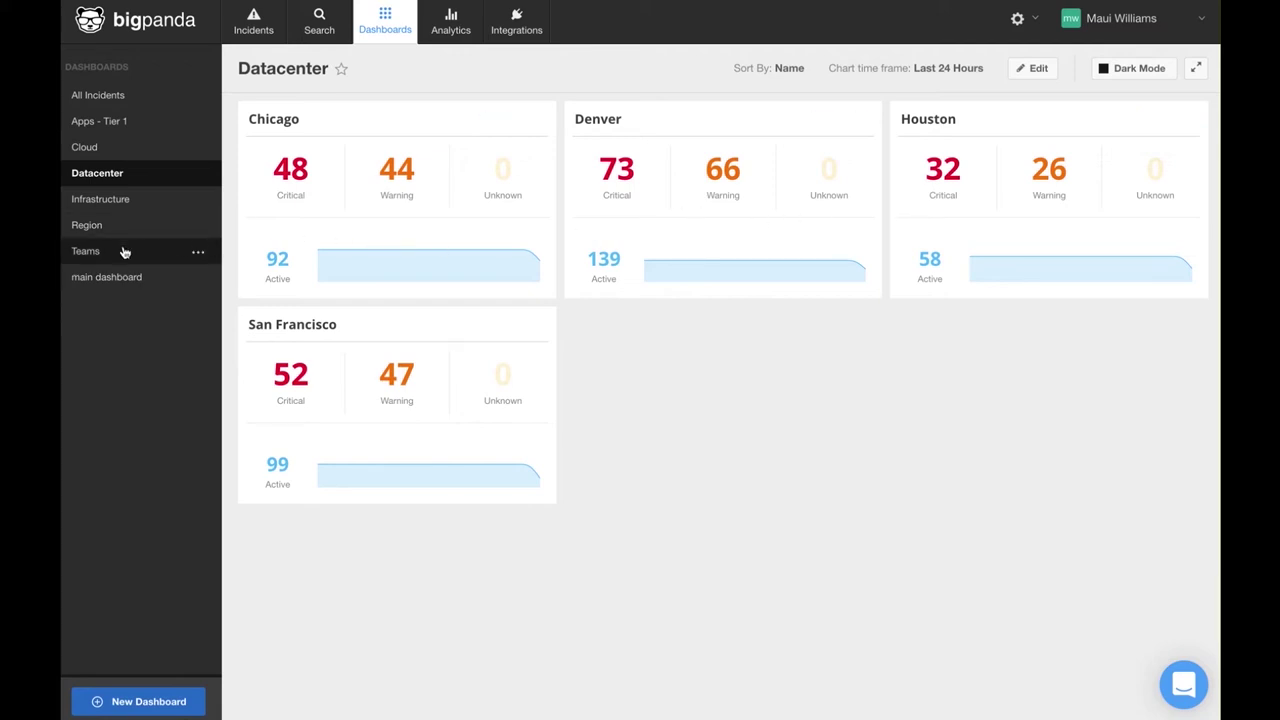
click(86, 256)
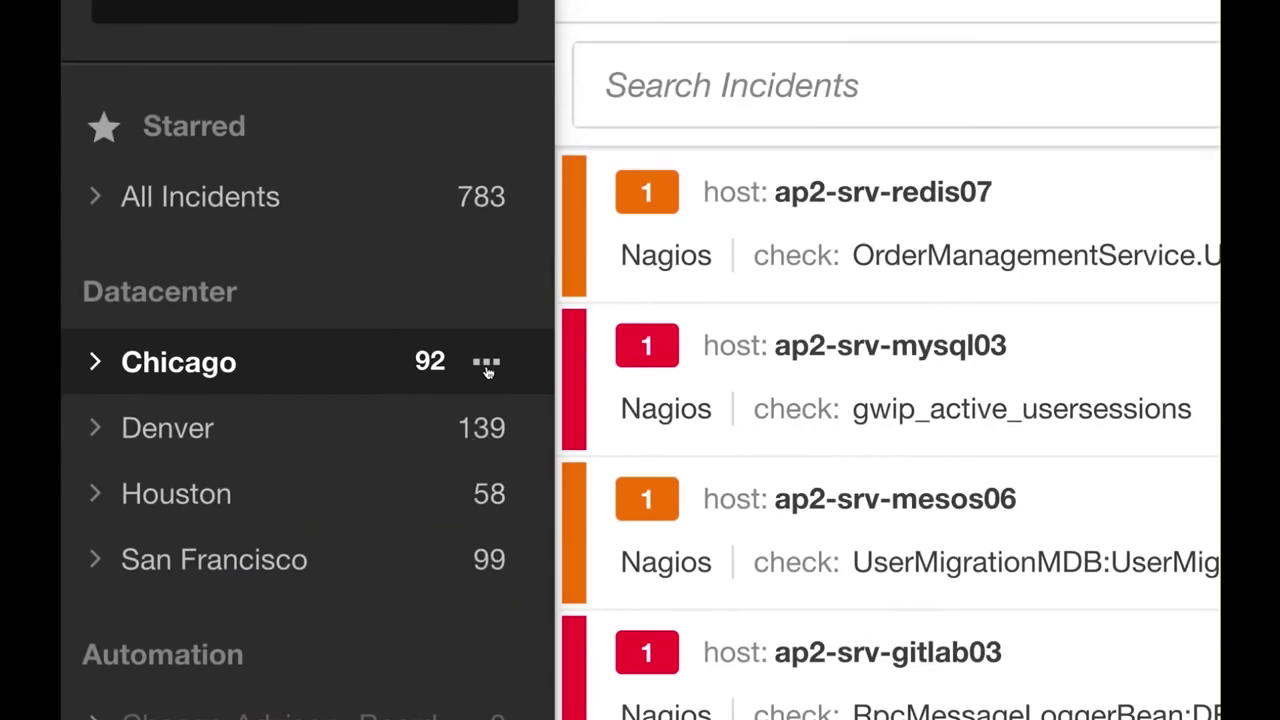
Star the Chicago environment from its ••• actions menu.
click(199, 197)
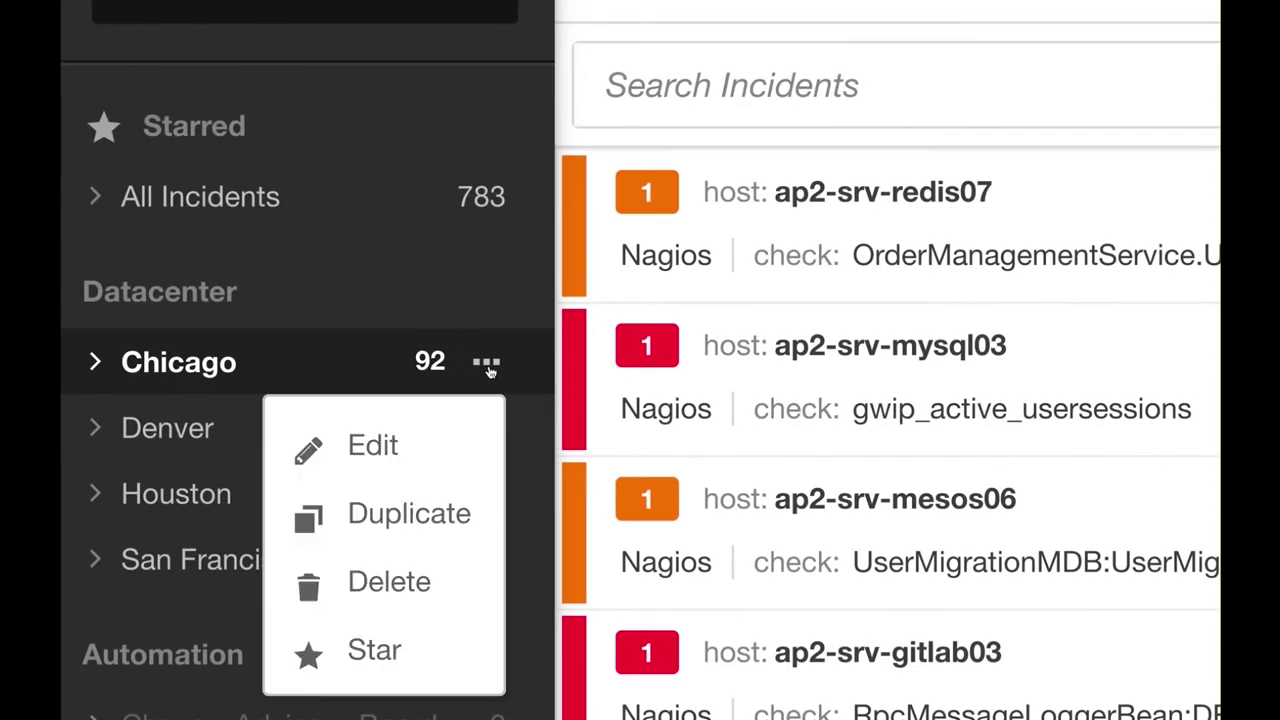
click(400, 653)
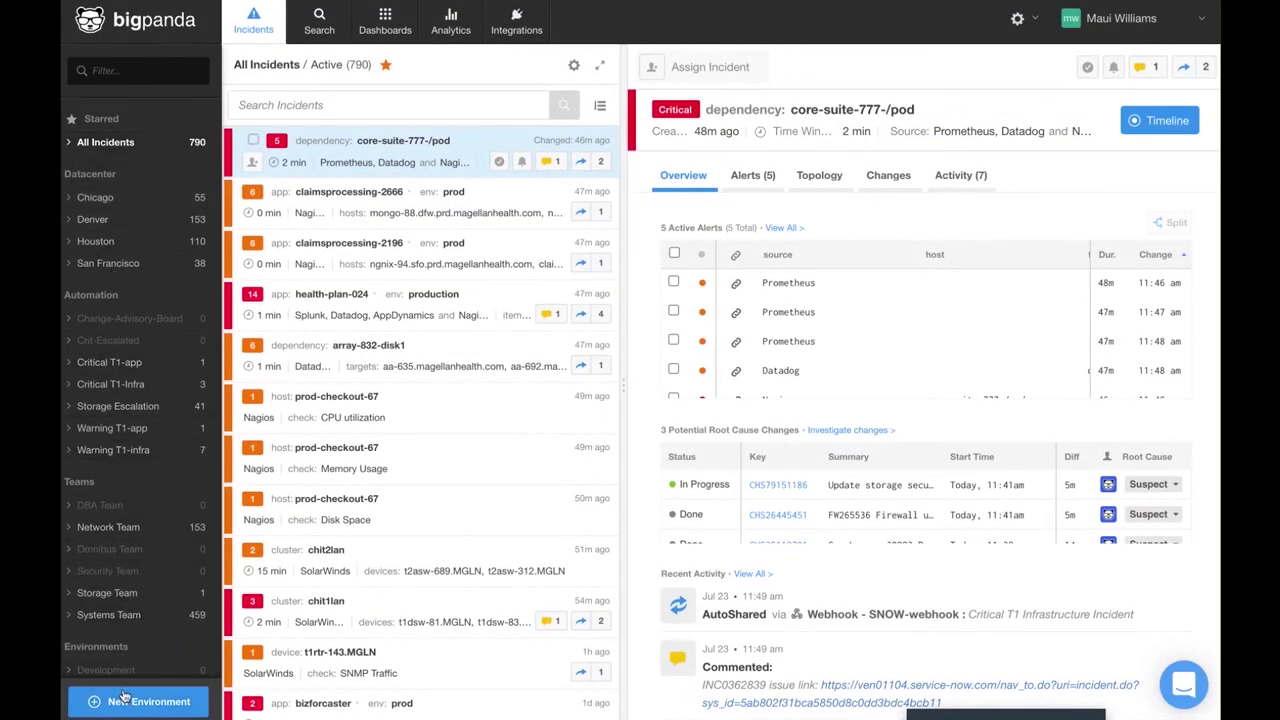
Create a new environment named 'database team' filed under the Teams group.
click(121, 705)
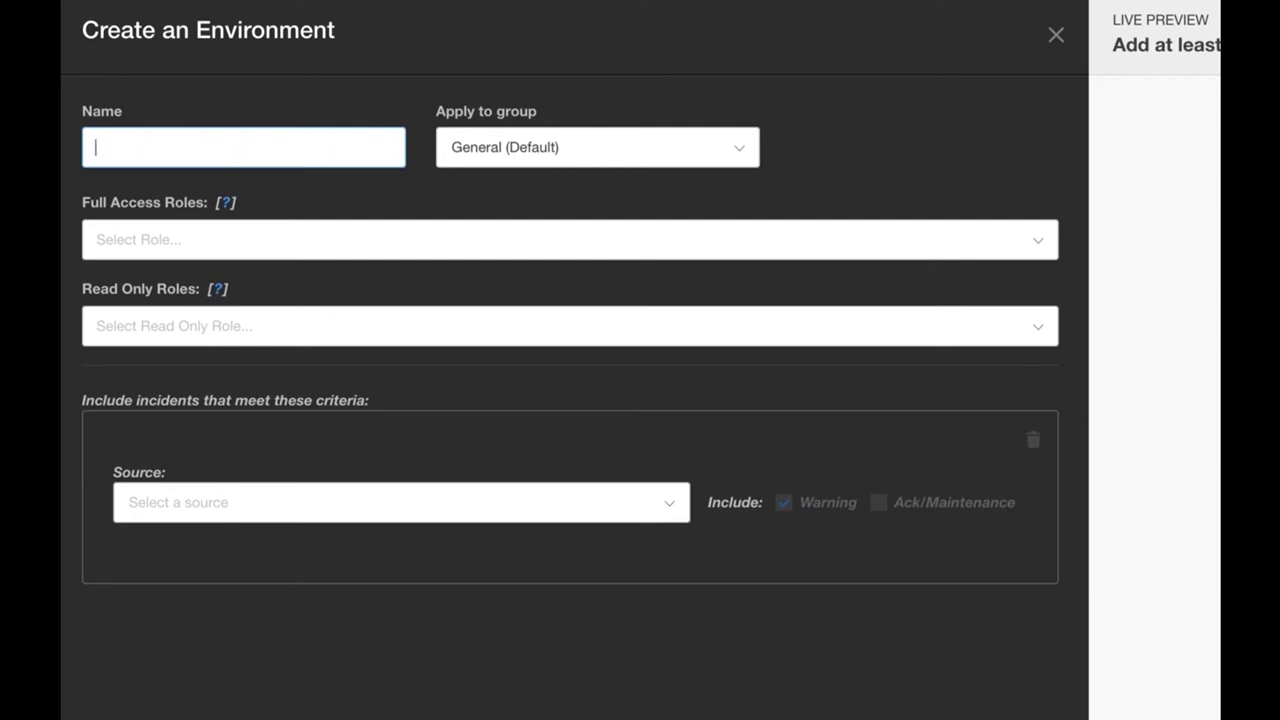
text(database team)
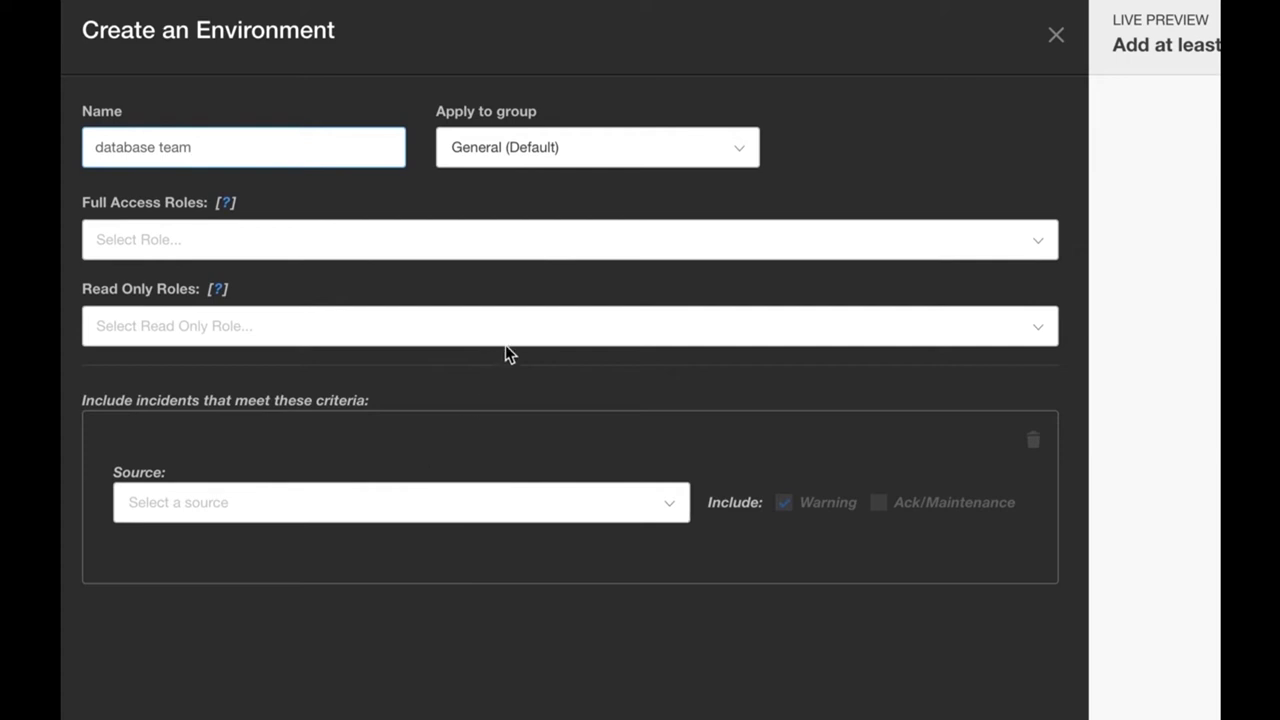
click(715, 157)
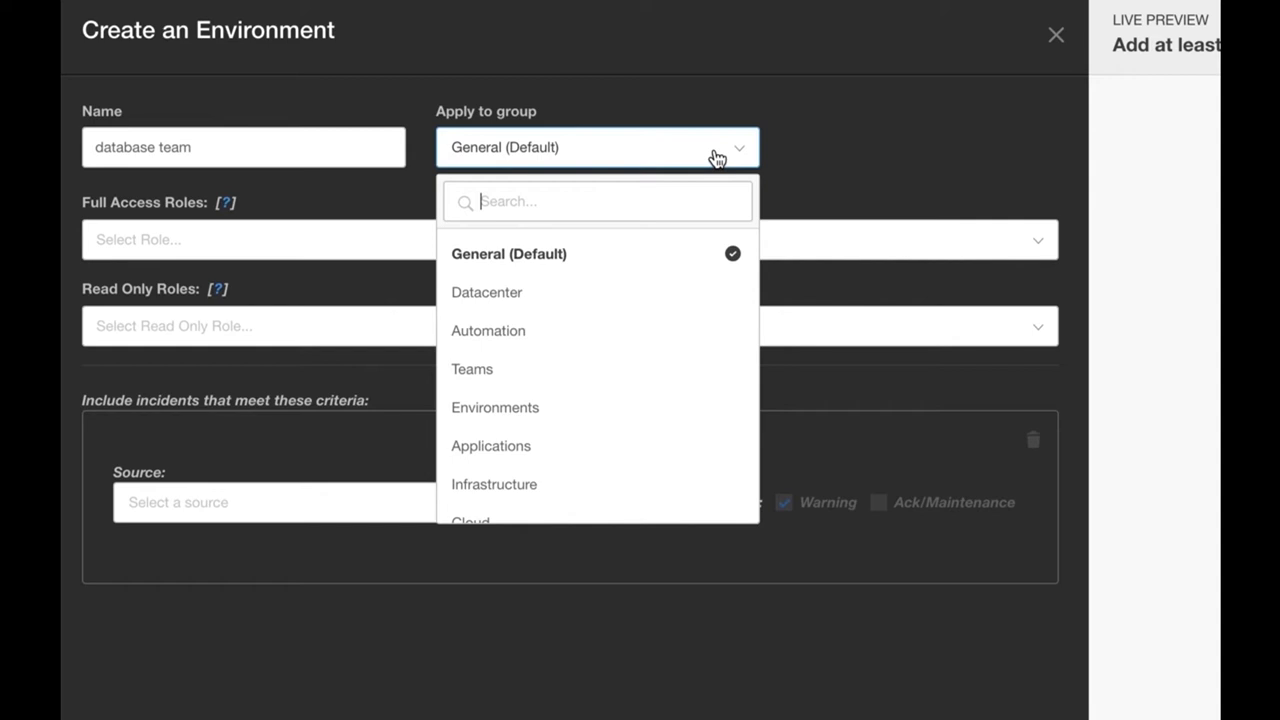
click(581, 370)
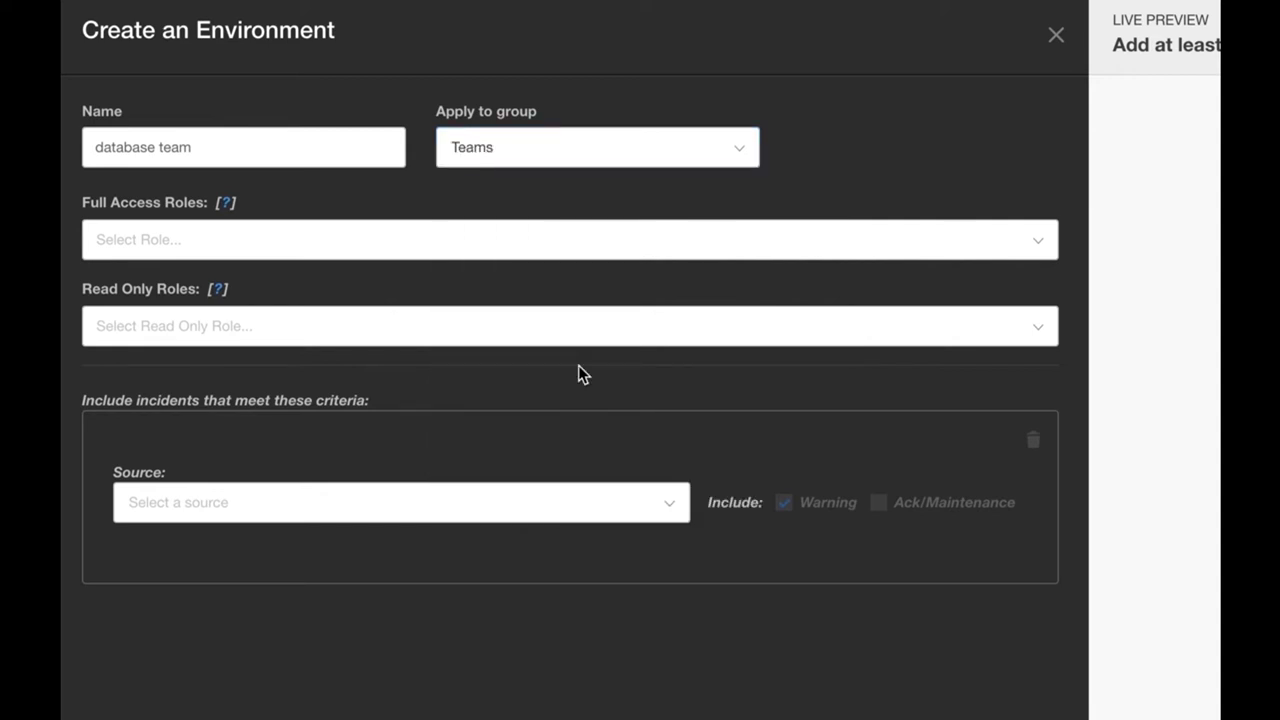
Grant full access to the admin and database admin roles.
click(380, 248)
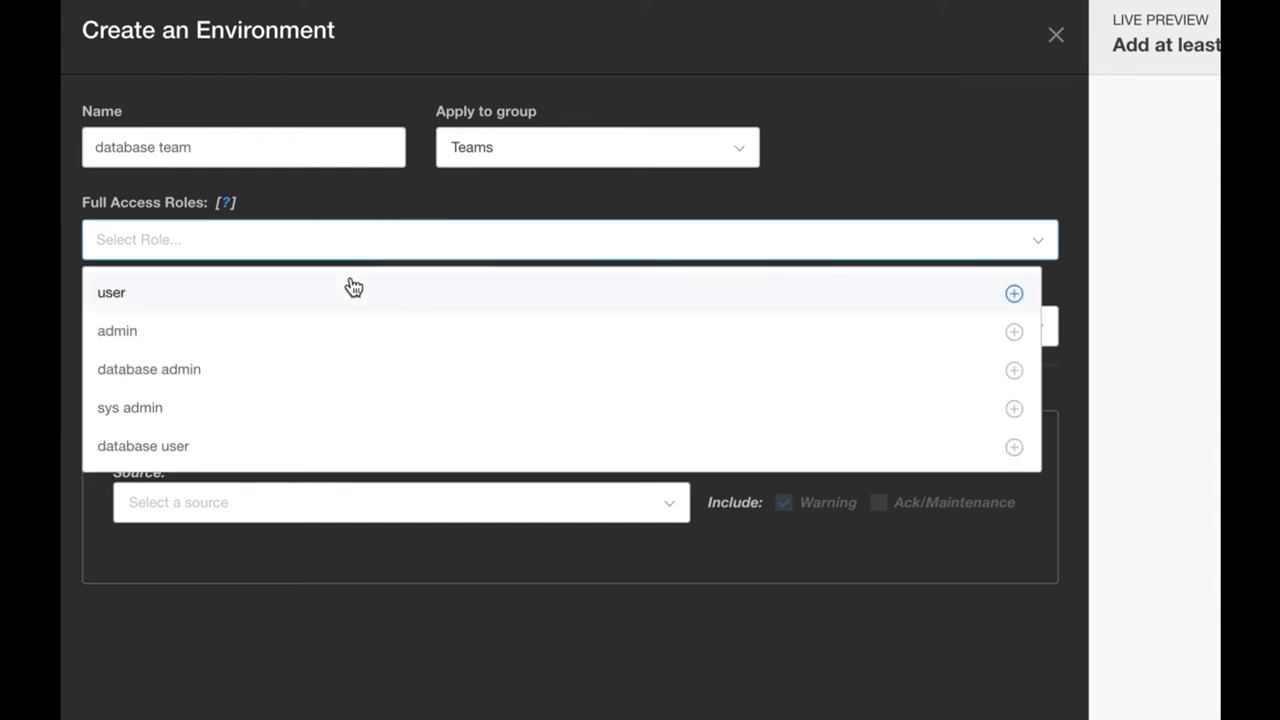
click(331, 328)
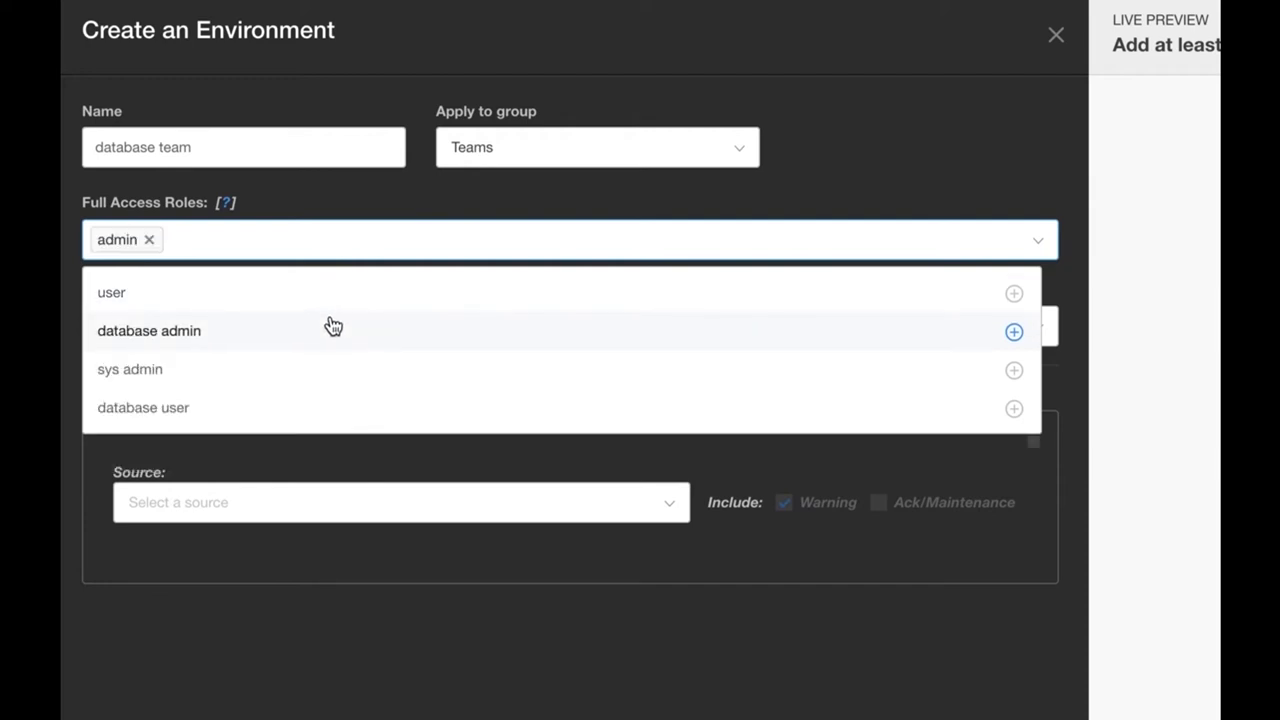
click(332, 328)
click(290, 435)
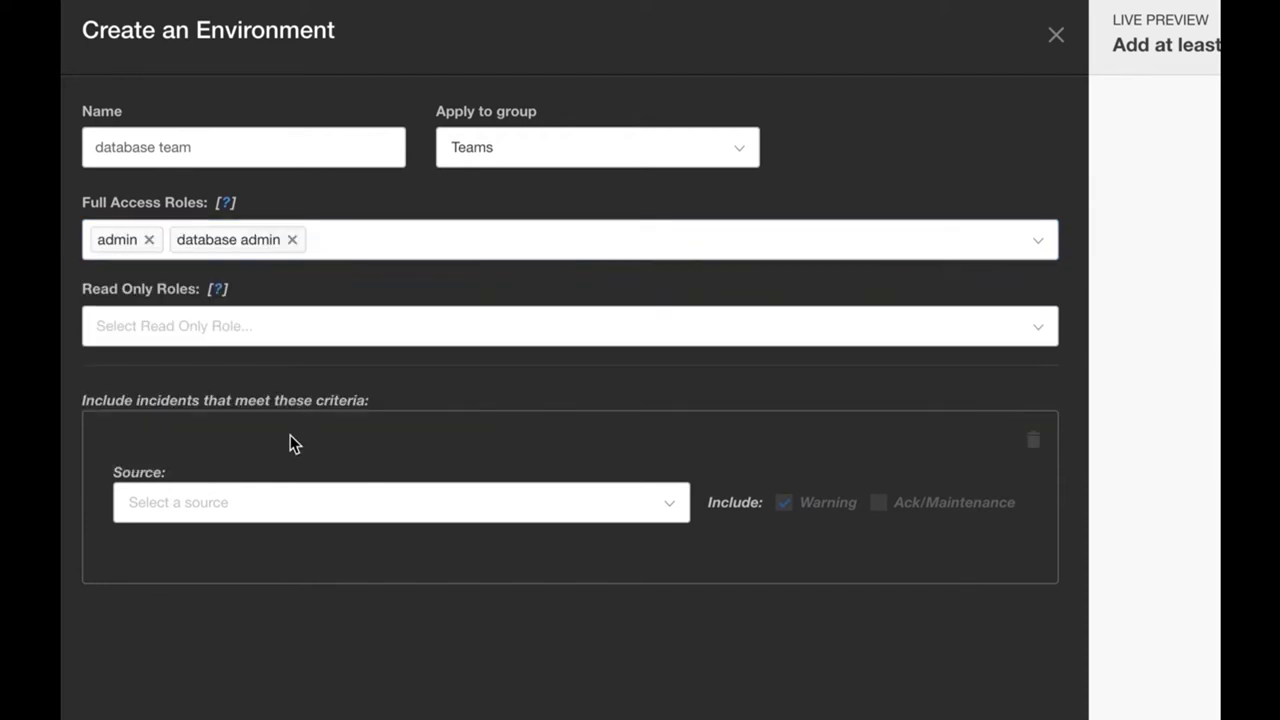
Give the user and database user roles read-only access.
click(297, 332)
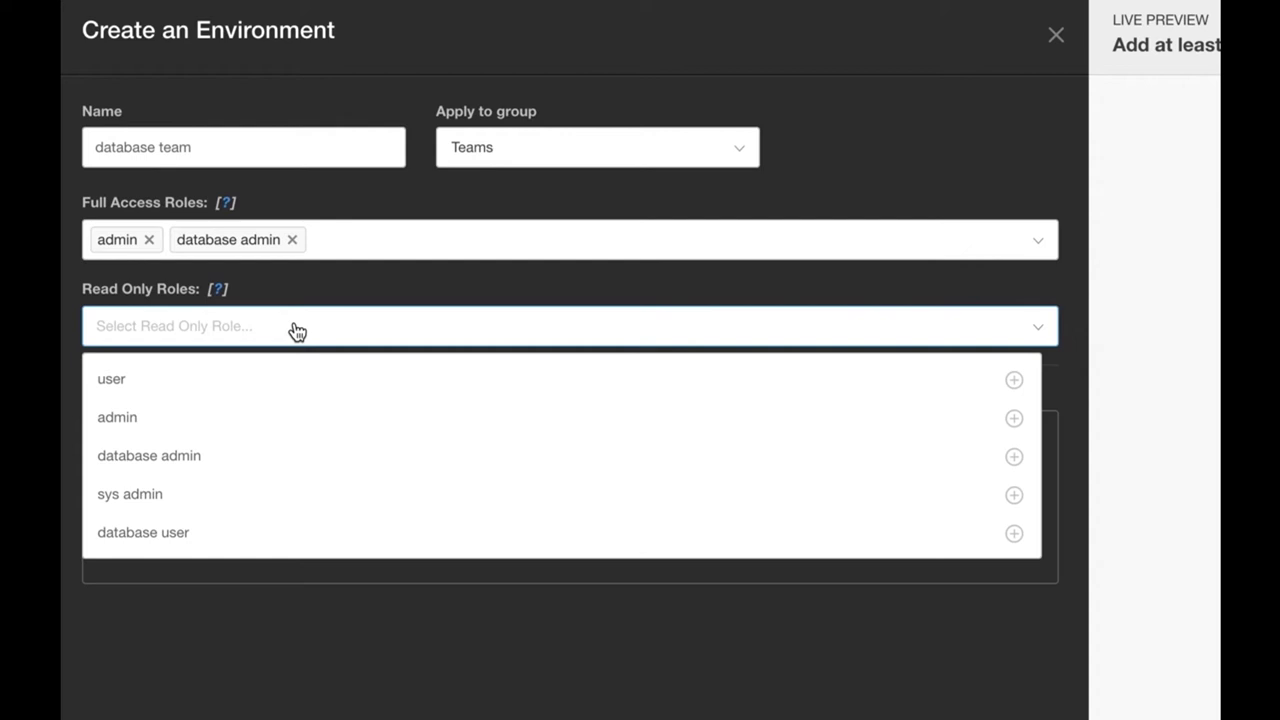
click(236, 384)
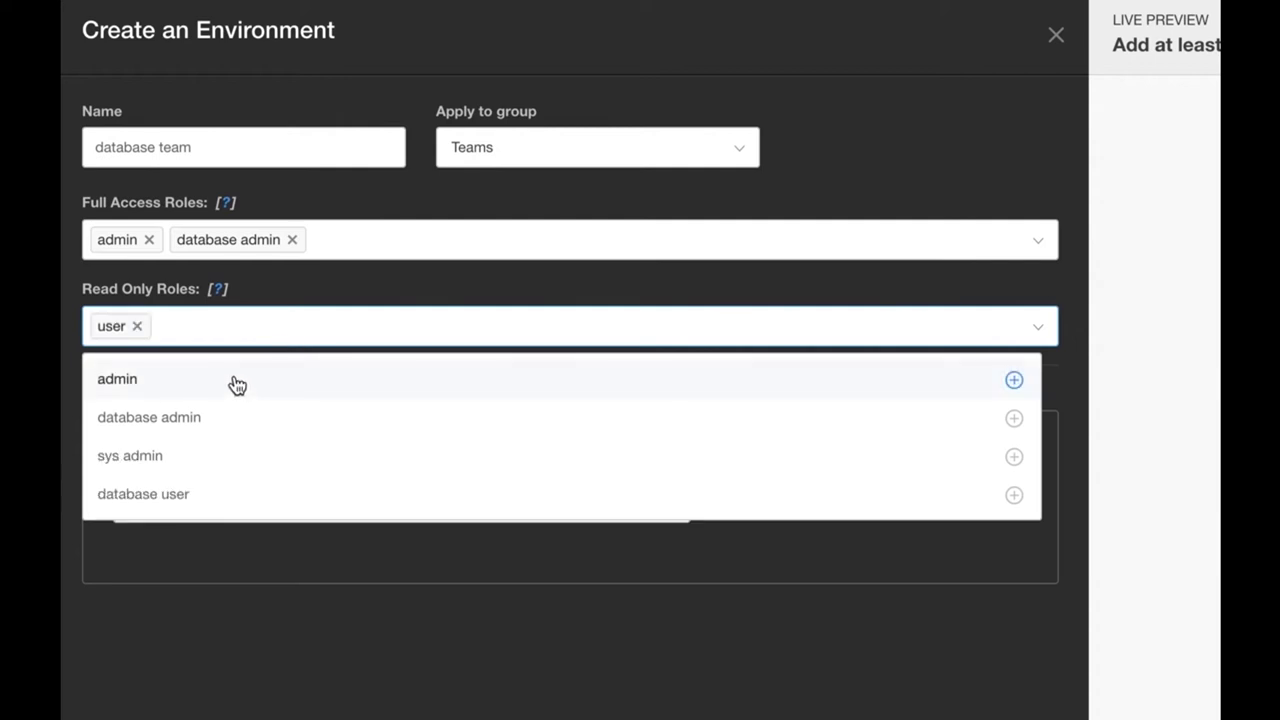
click(201, 497)
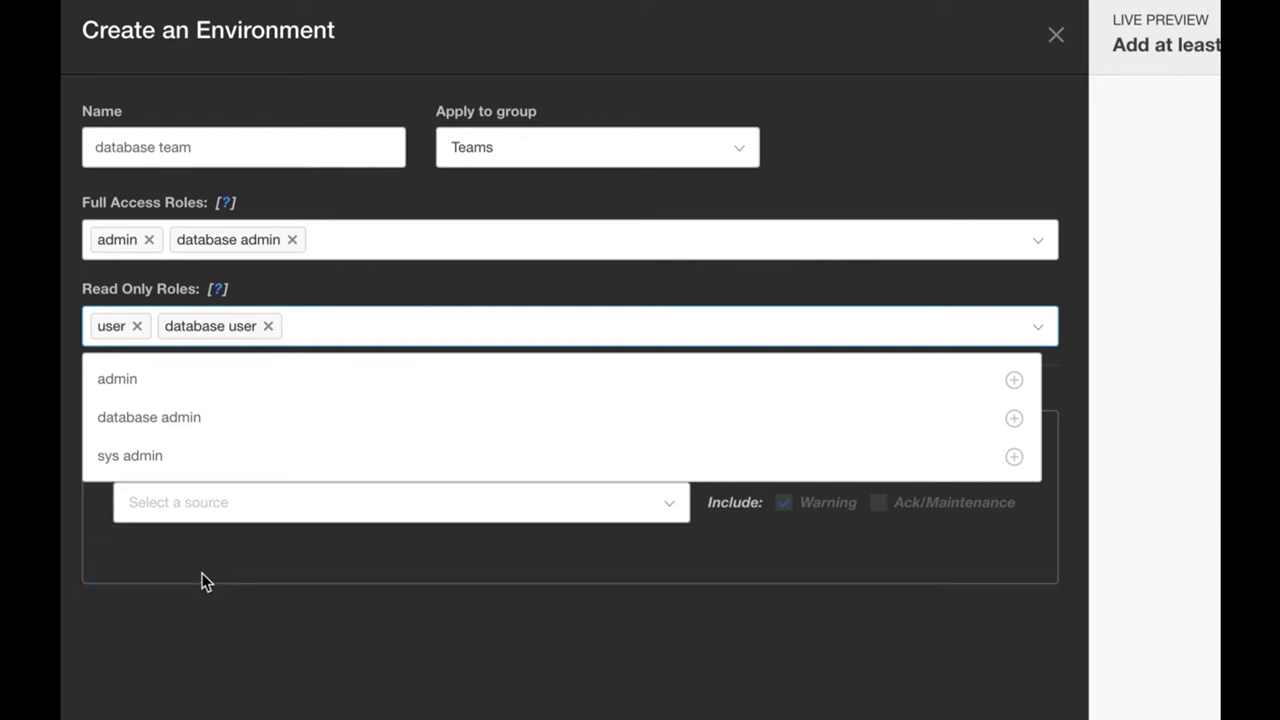
click(202, 574)
scroll(210, 450, down, 2)
Choose Datadog as the environment's incident source.
scroll(216, 378, down, 1)
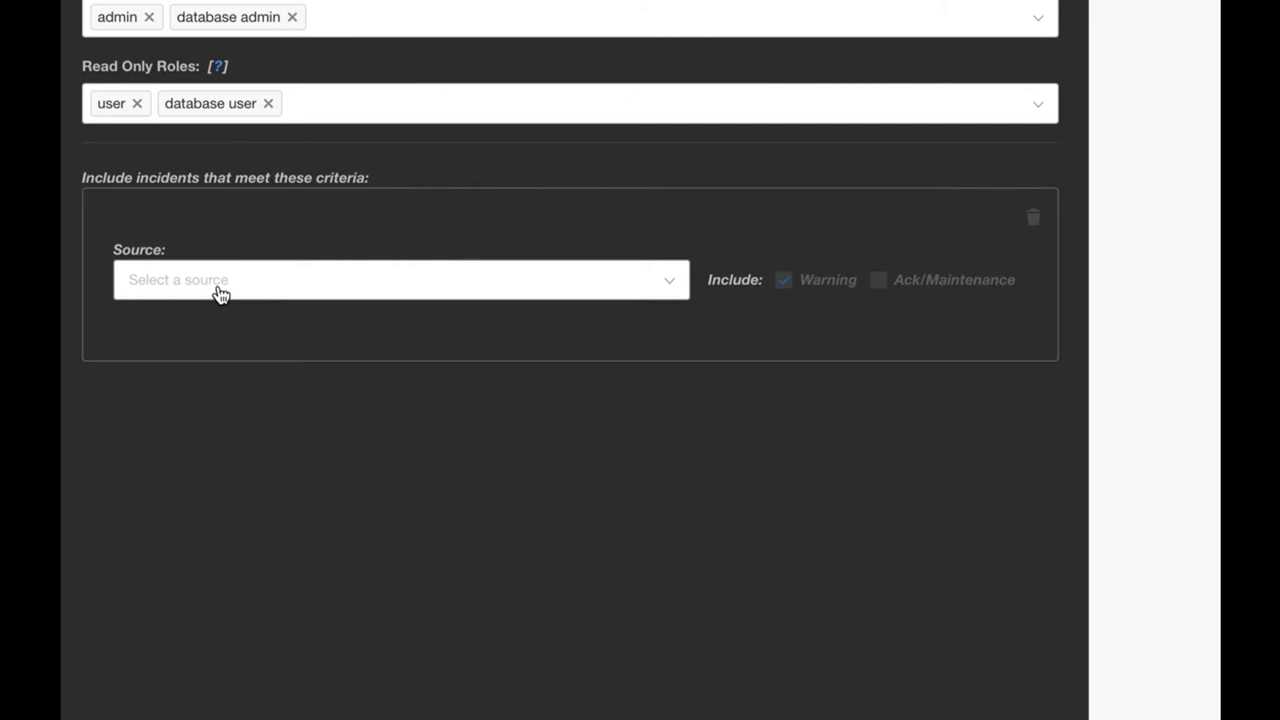
click(220, 293)
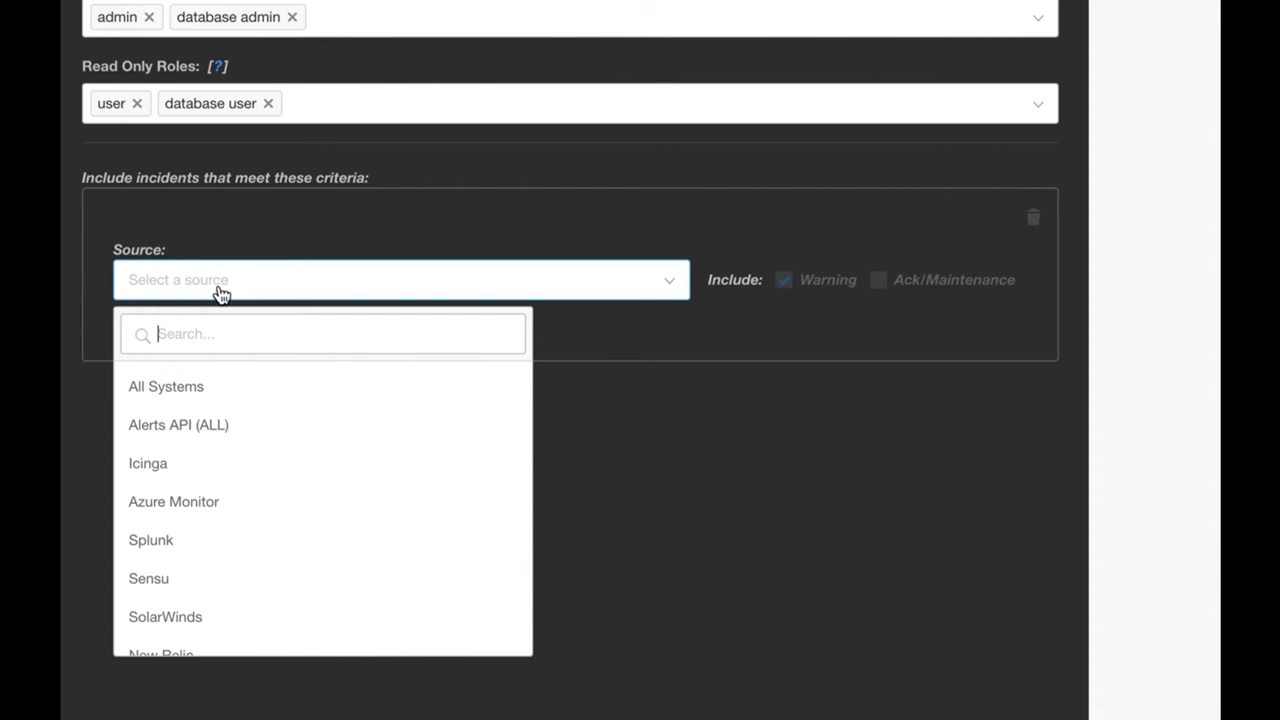
text(datado)
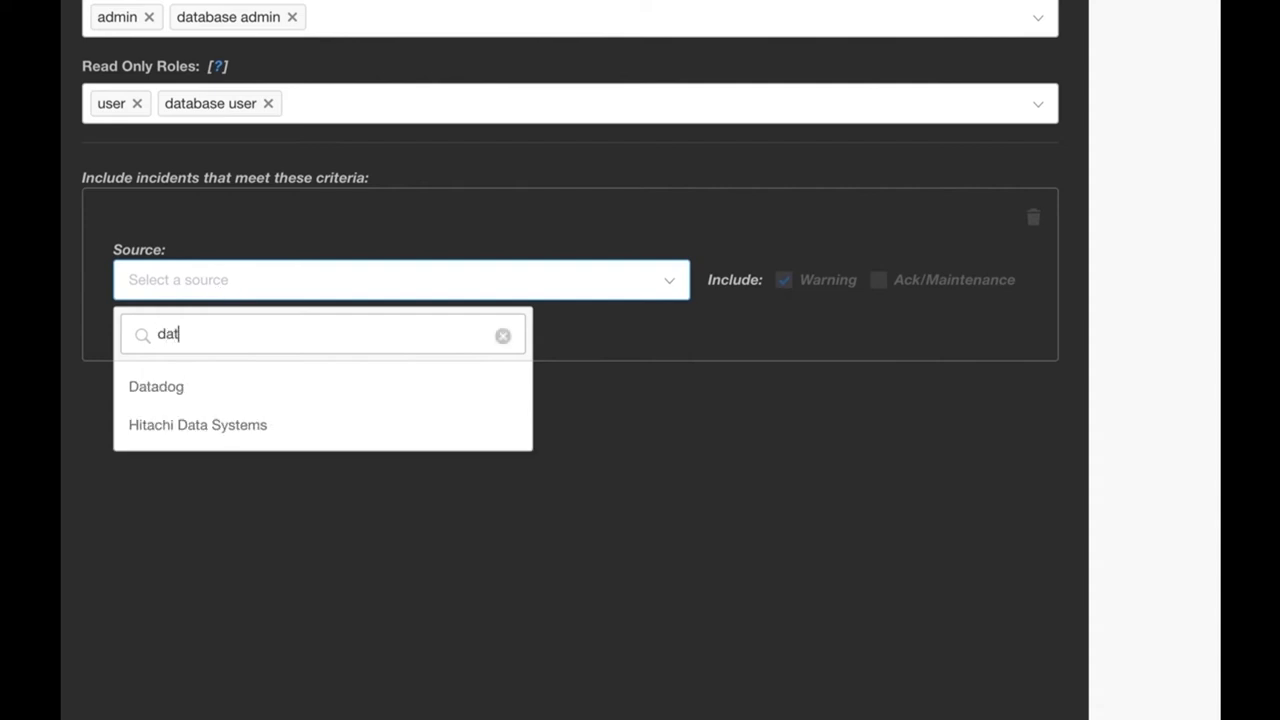
click(178, 396)
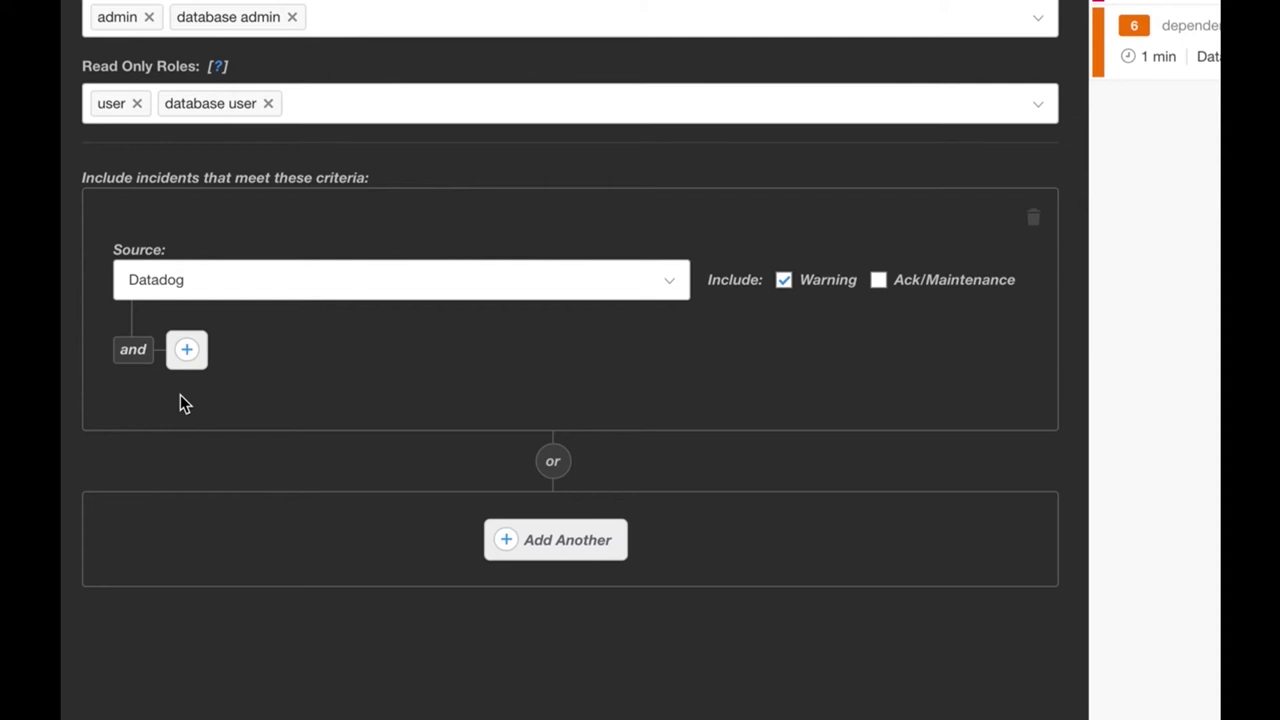
Add a Datadog condition requiring the team tag to equal 'database'.
click(187, 350)
click(246, 358)
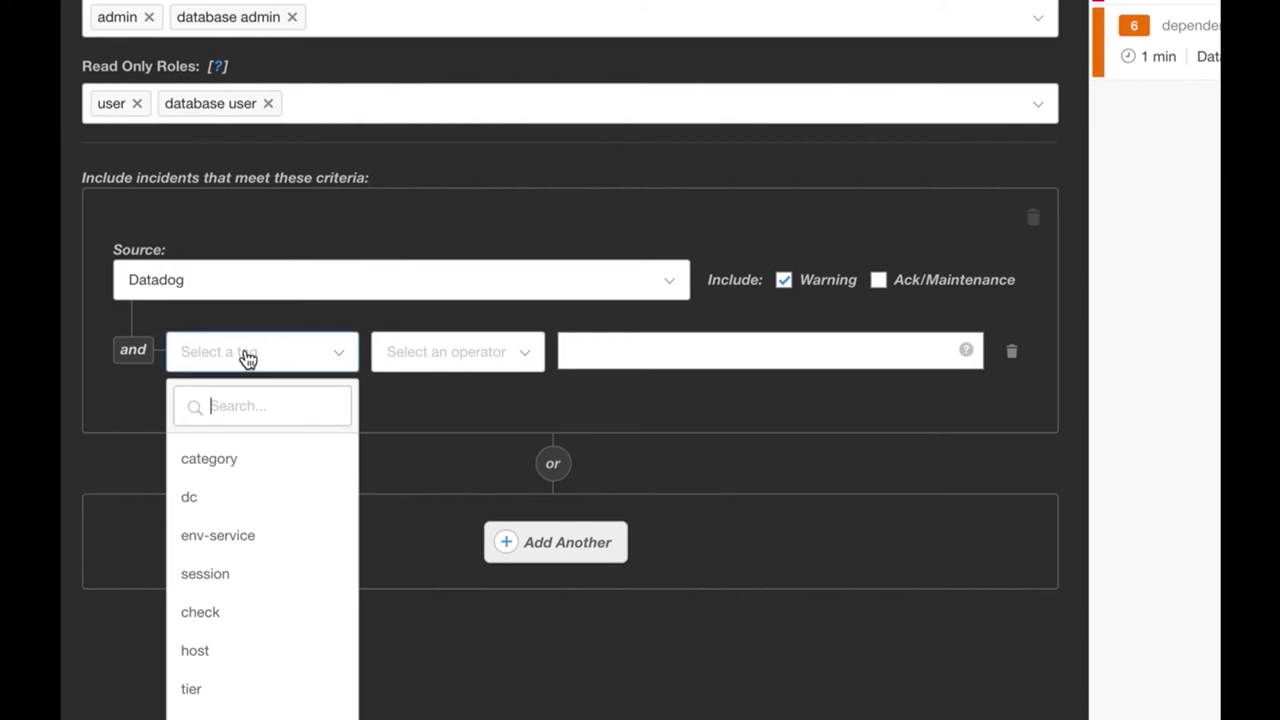
text(team)
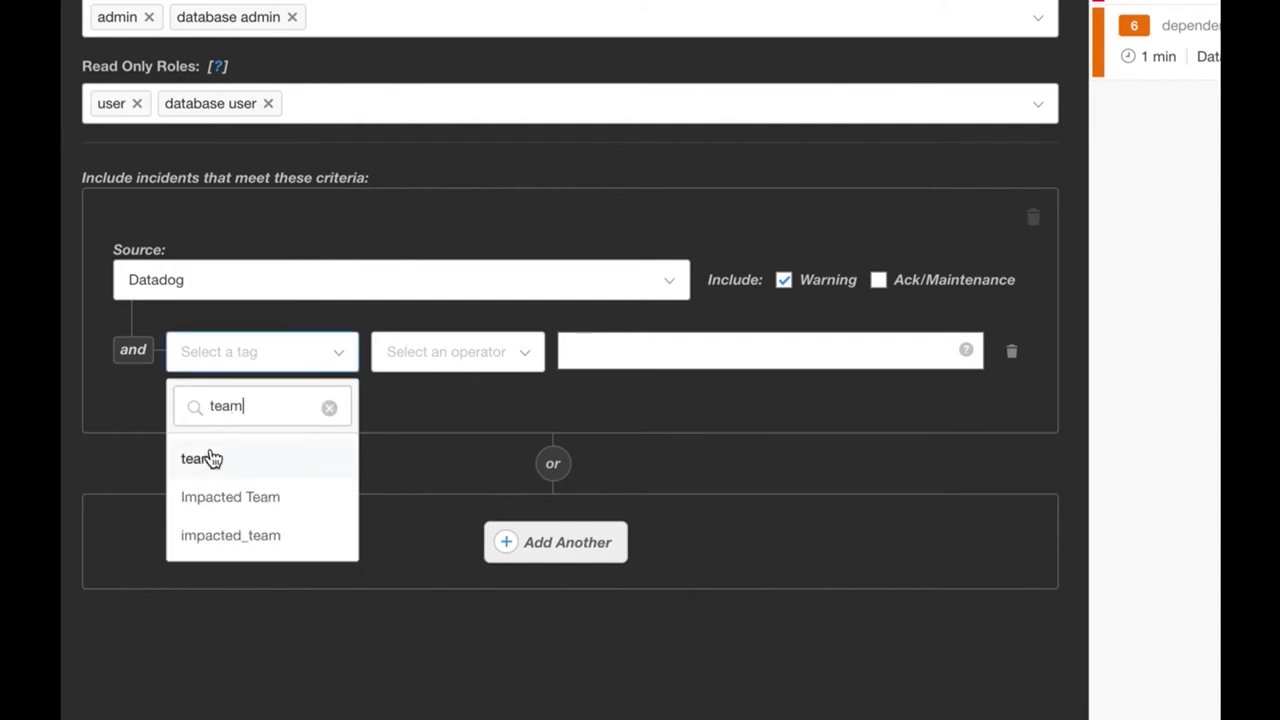
click(208, 458)
click(446, 364)
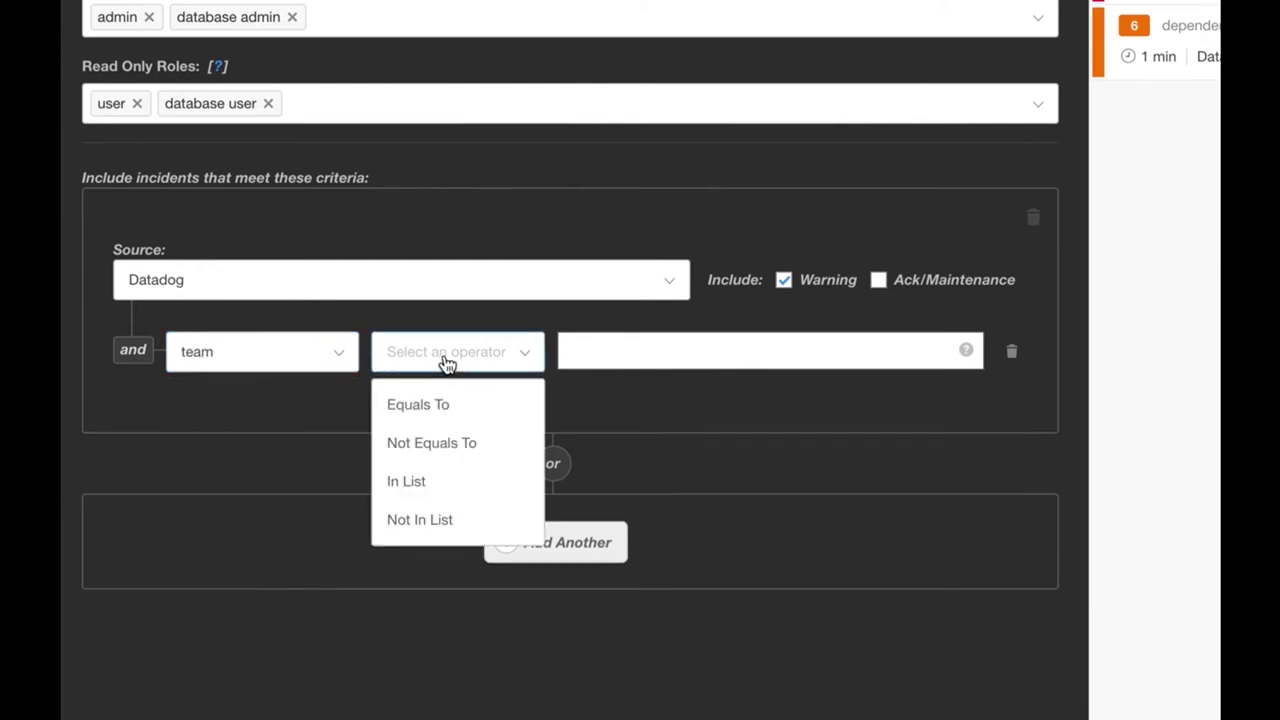
click(432, 406)
click(591, 353)
text(database)
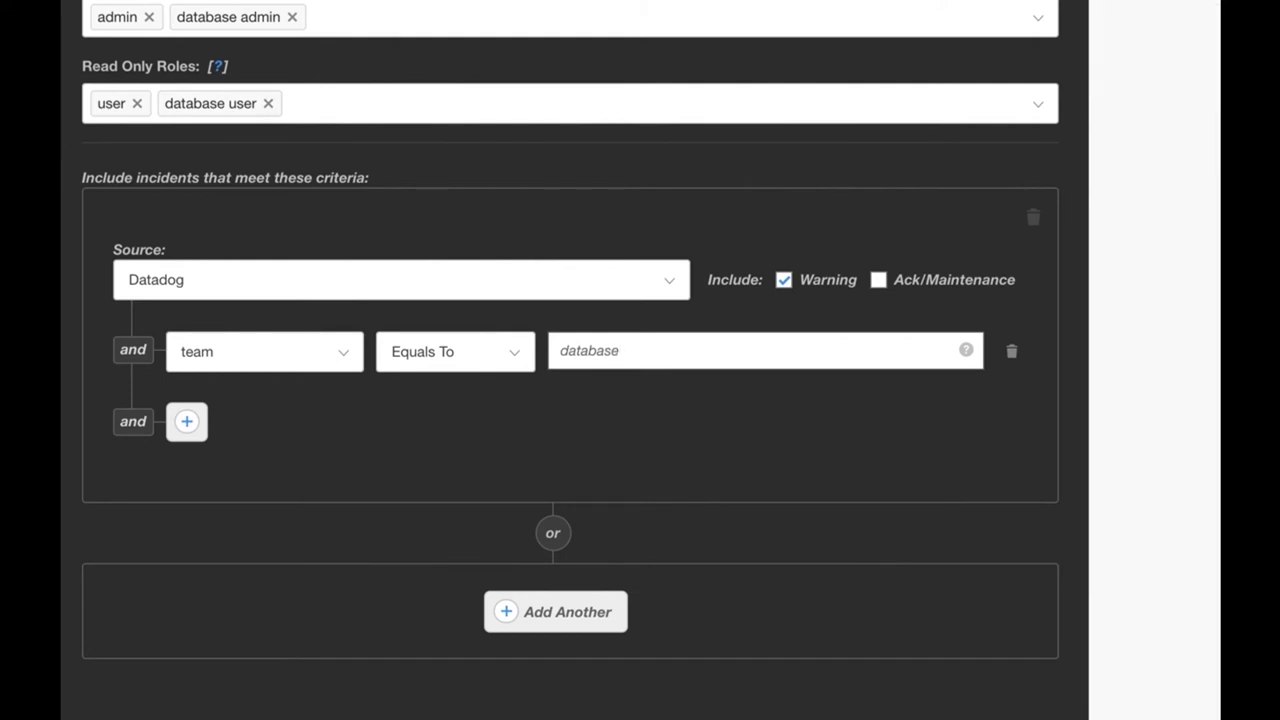
Add a second Datadog condition: app tag Equals To '*'.
click(182, 432)
click(248, 435)
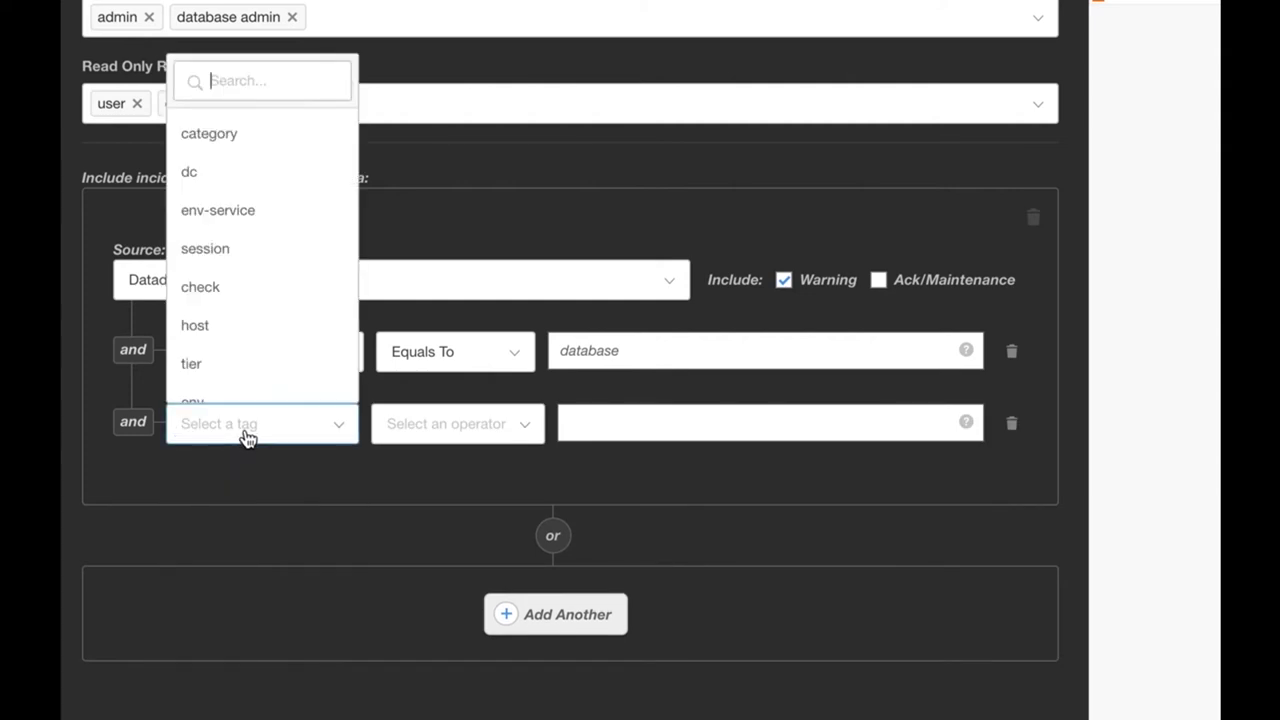
text(app)
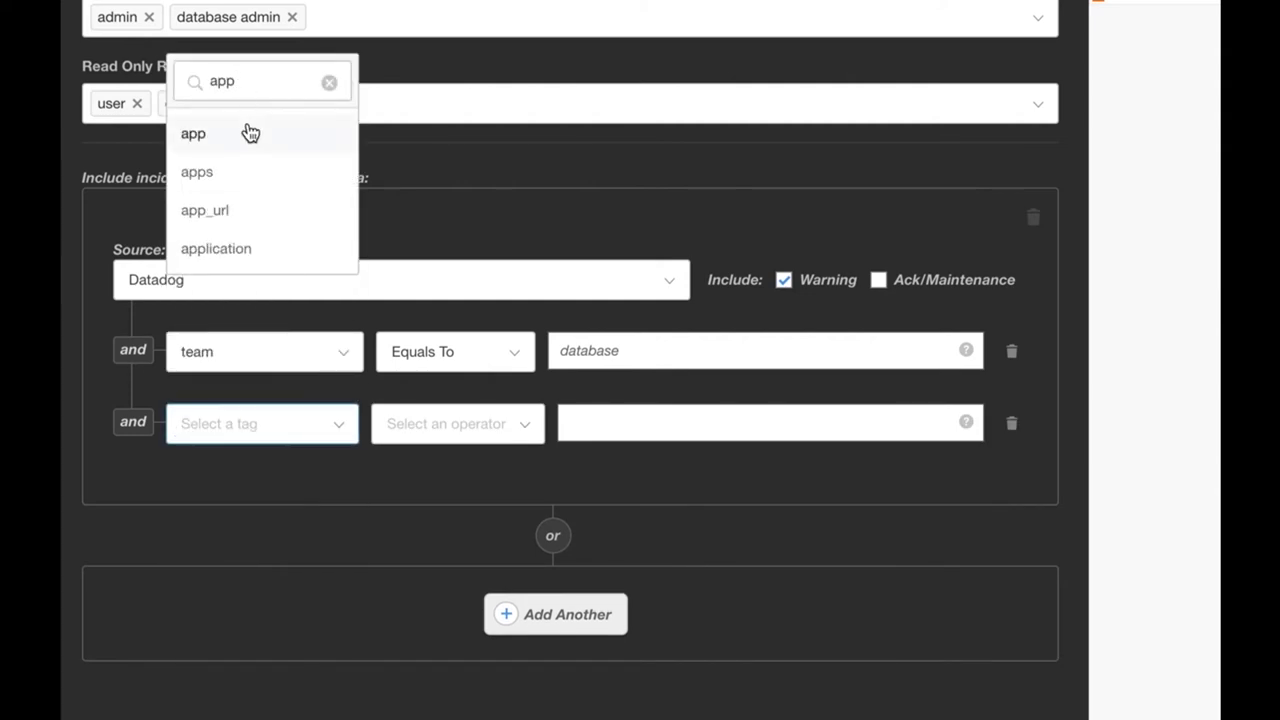
click(250, 133)
click(447, 430)
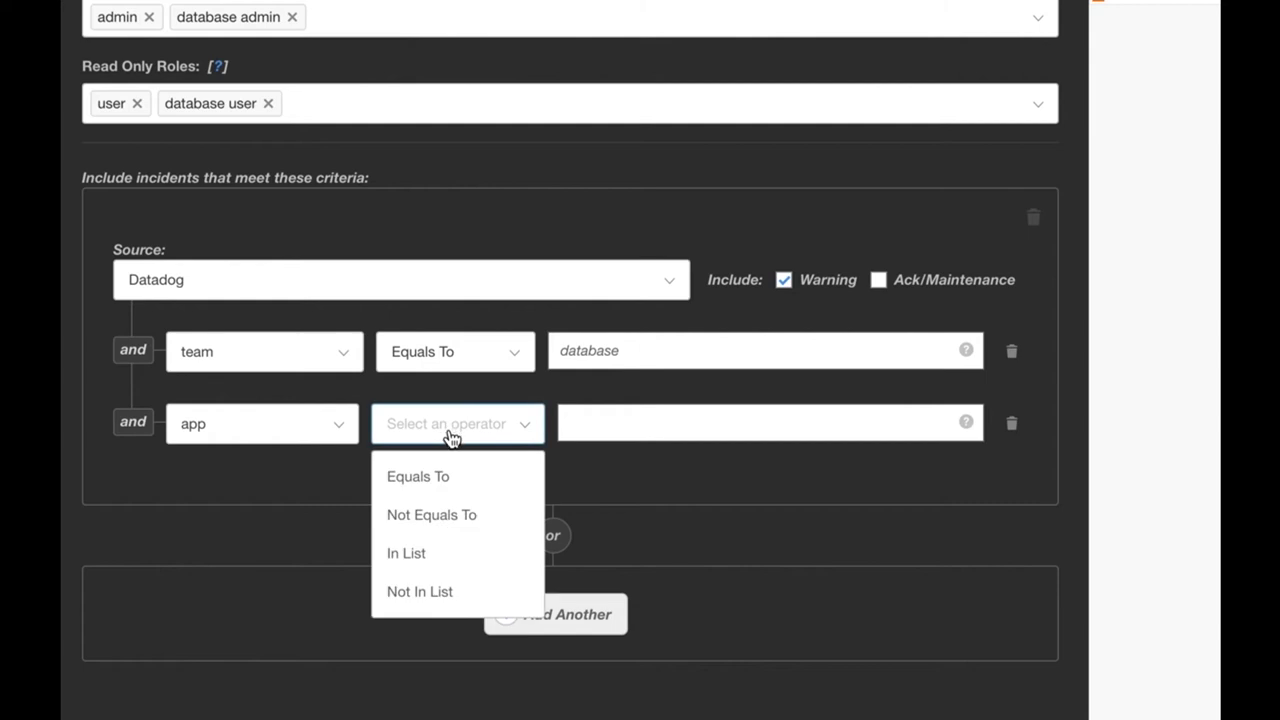
click(445, 481)
click(626, 426)
text(*)
scroll(603, 409, down, 1)
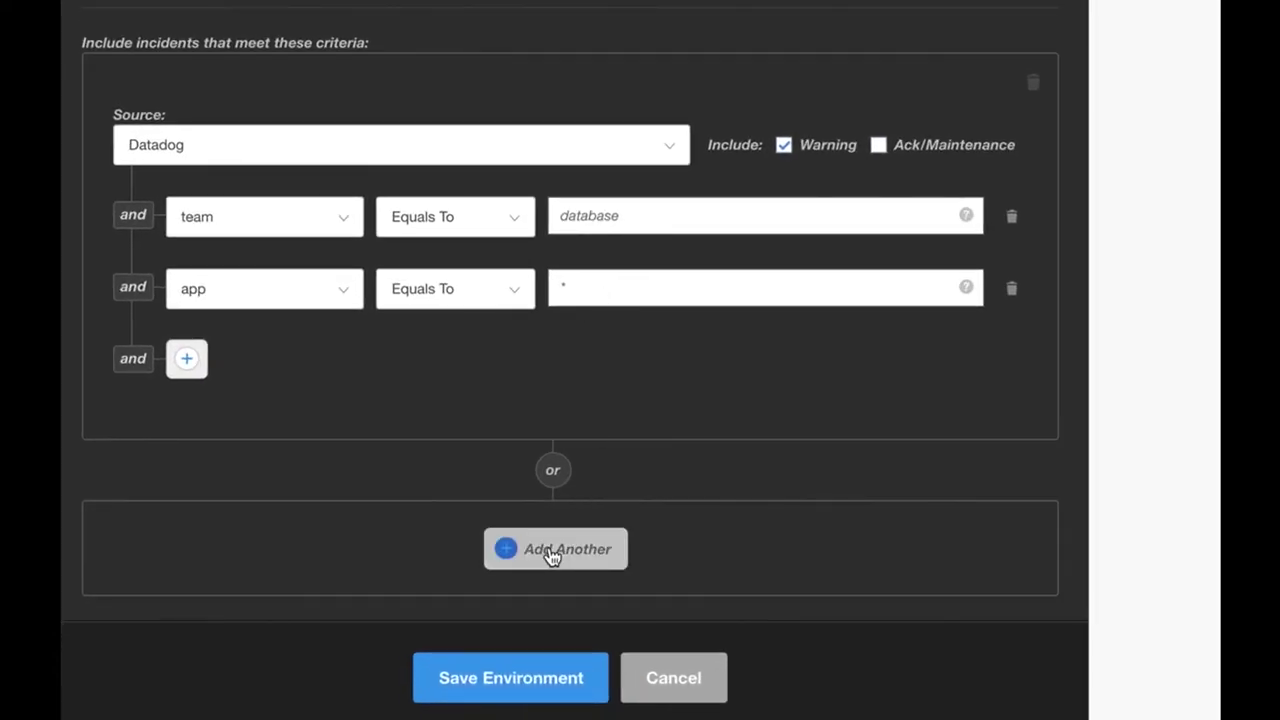
Add an alternative criteria block with Nagios as its source.
click(552, 556)
click(430, 523)
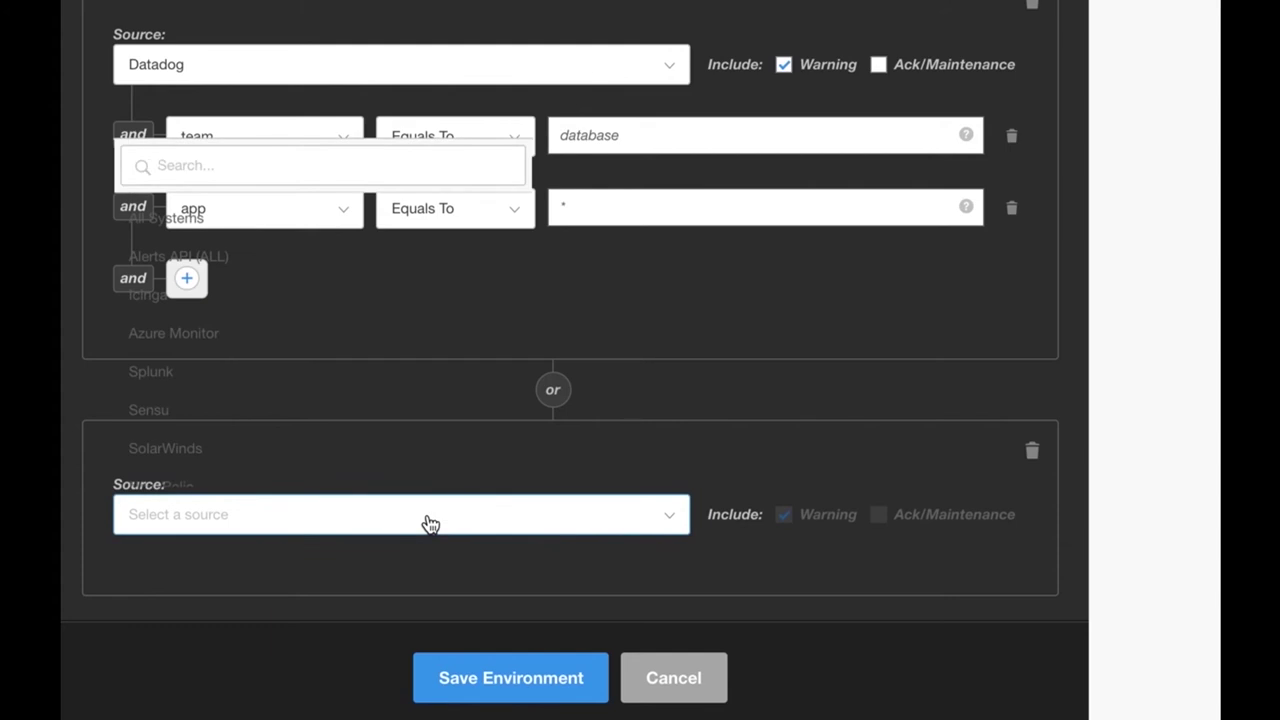
text(nagio)
click(277, 233)
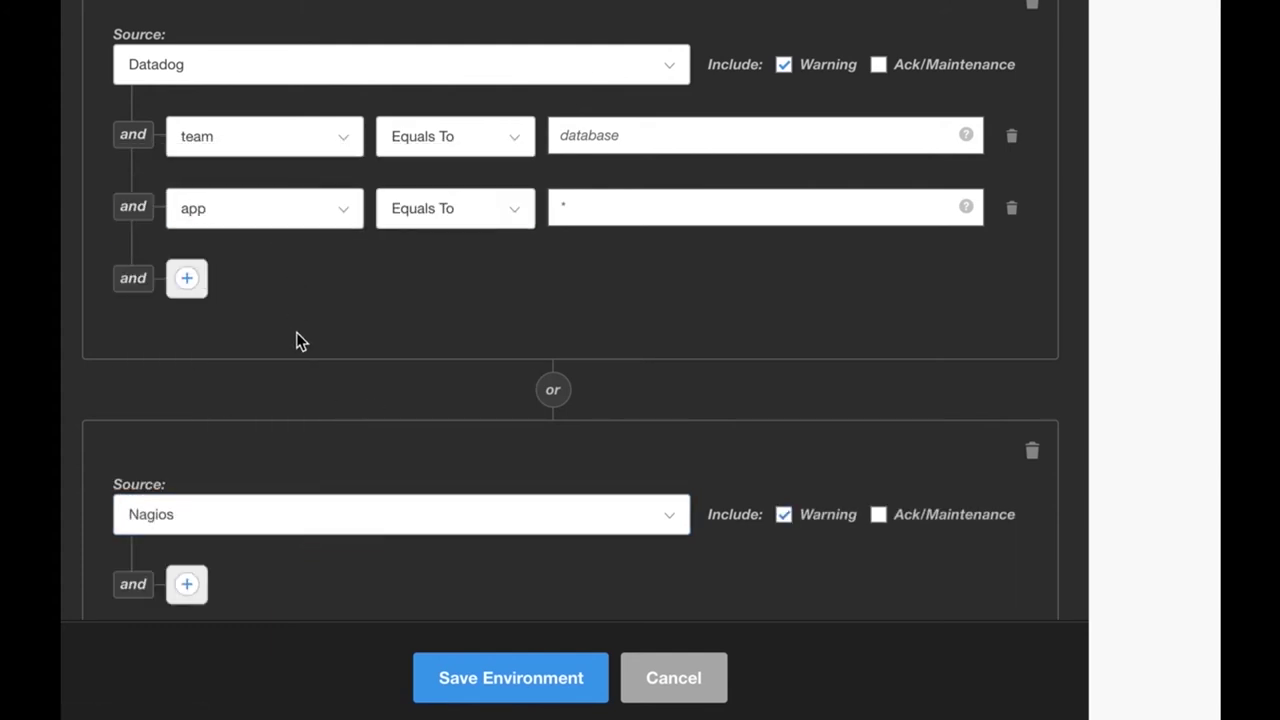
scroll(300, 385, down, 3)
Add a Nagios condition requiring impacted_team to equal 'database'.
click(186, 400)
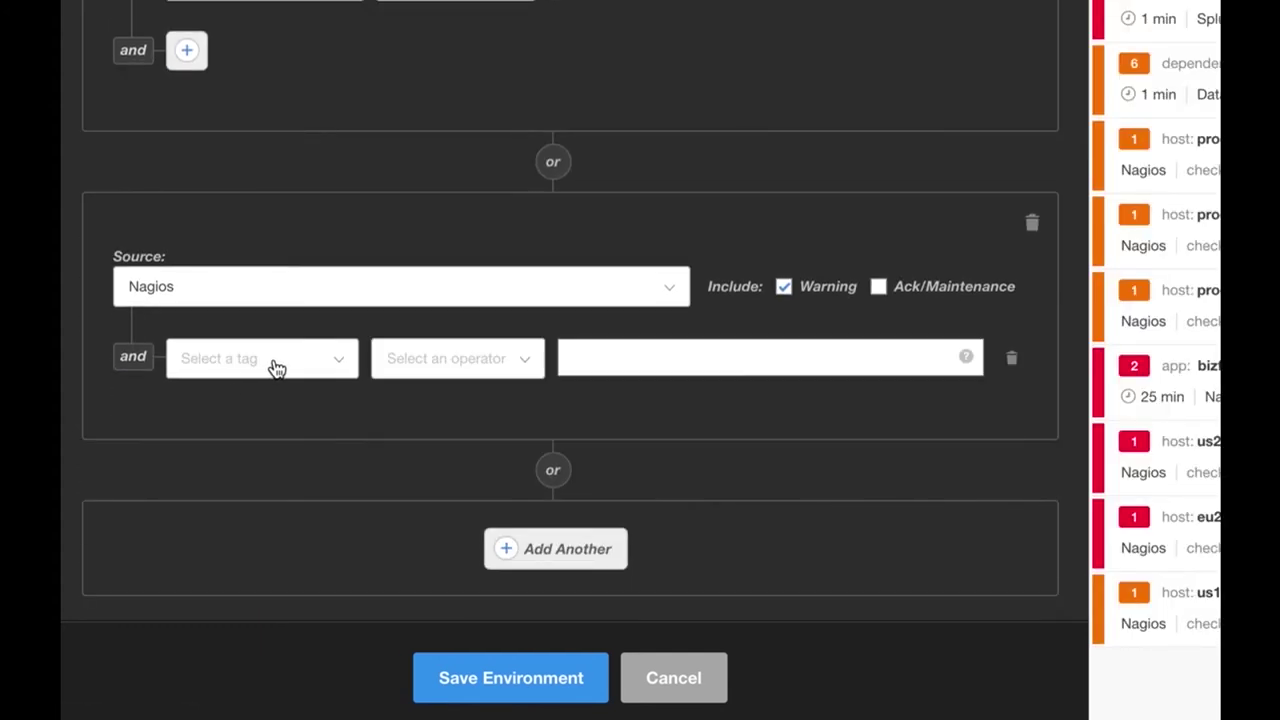
click(272, 363)
text(imp)
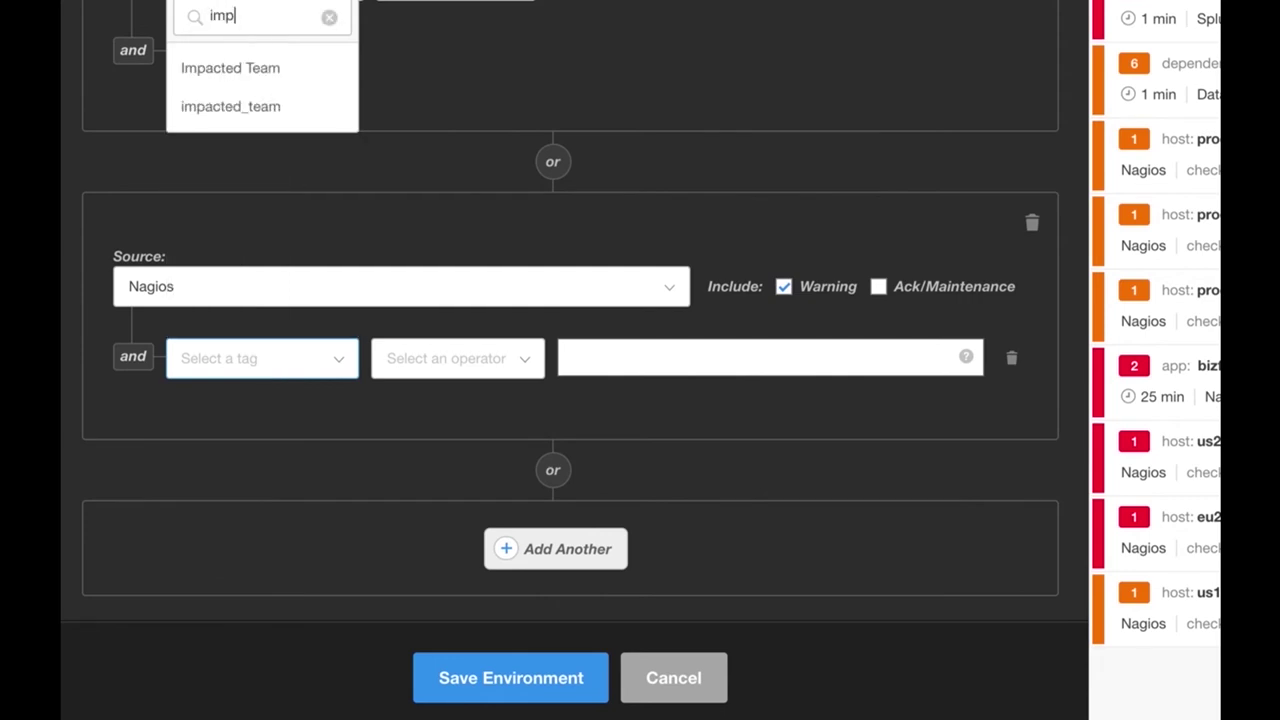
click(277, 108)
click(480, 361)
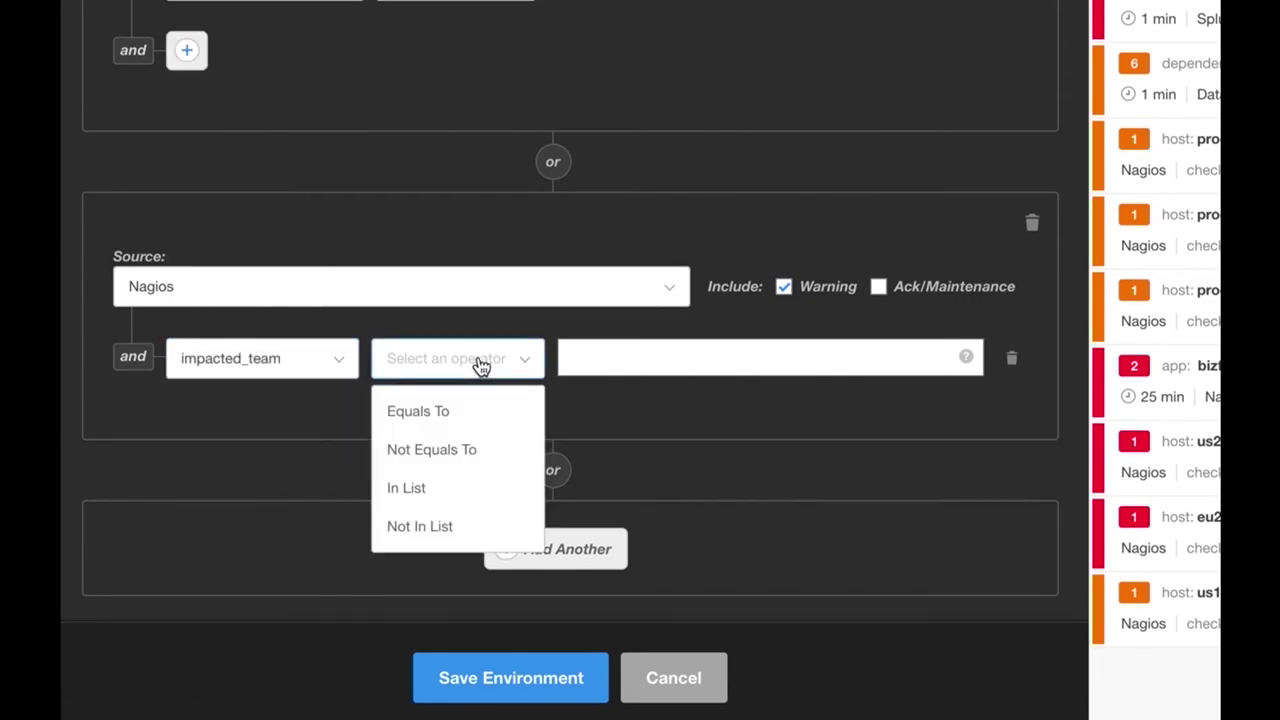
click(474, 411)
text(database)
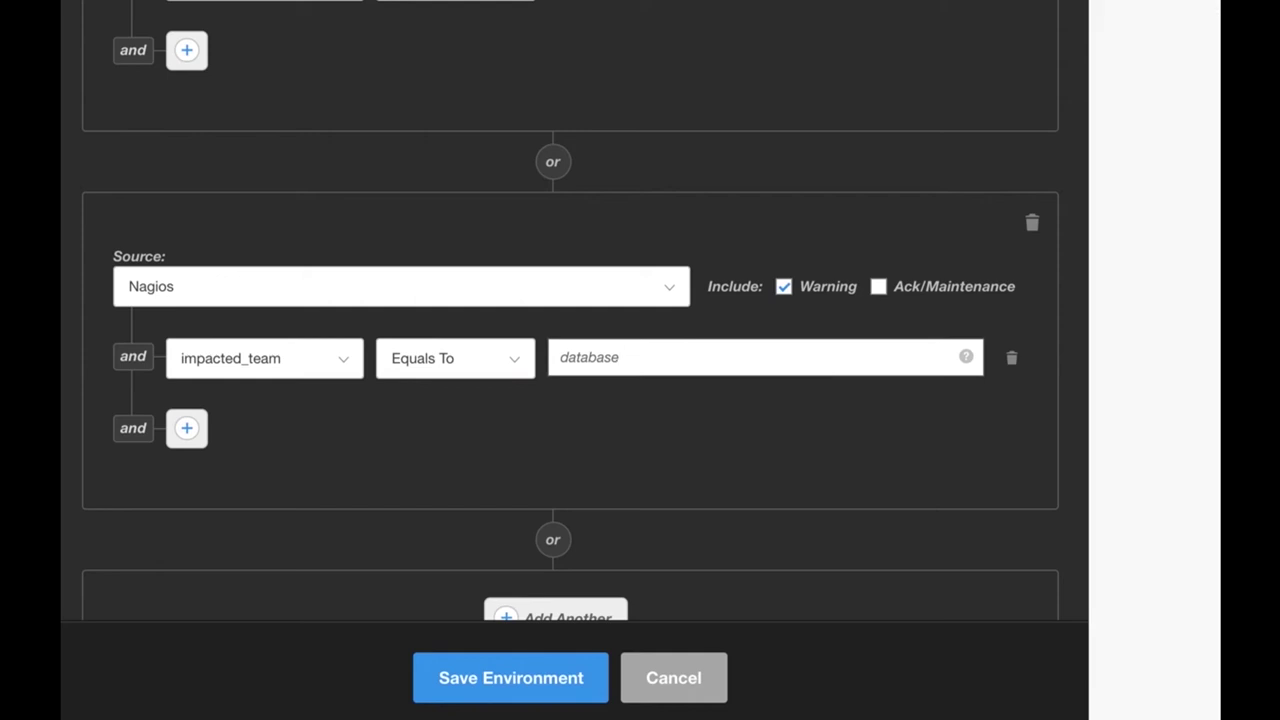
Add a Nagios condition matching app In List 'claimsprocessing,health*'.
click(186, 430)
scroll(186, 434, down, 1)
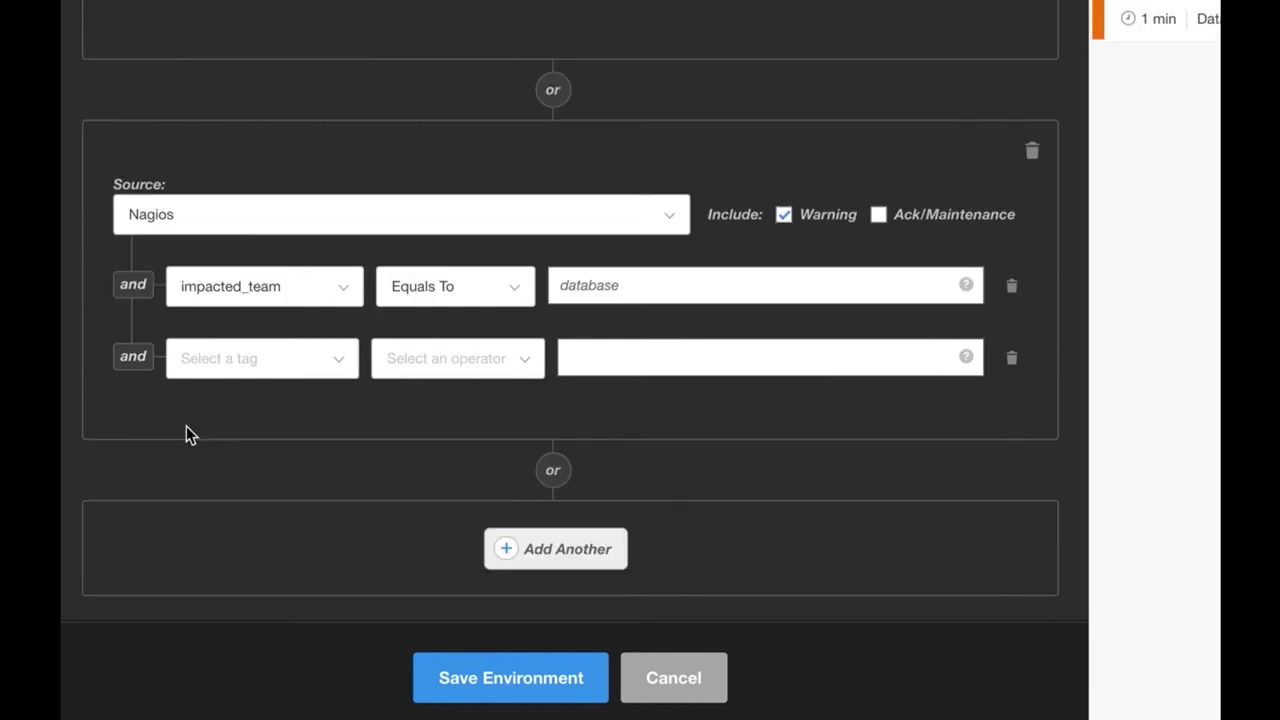
click(237, 362)
text(app)
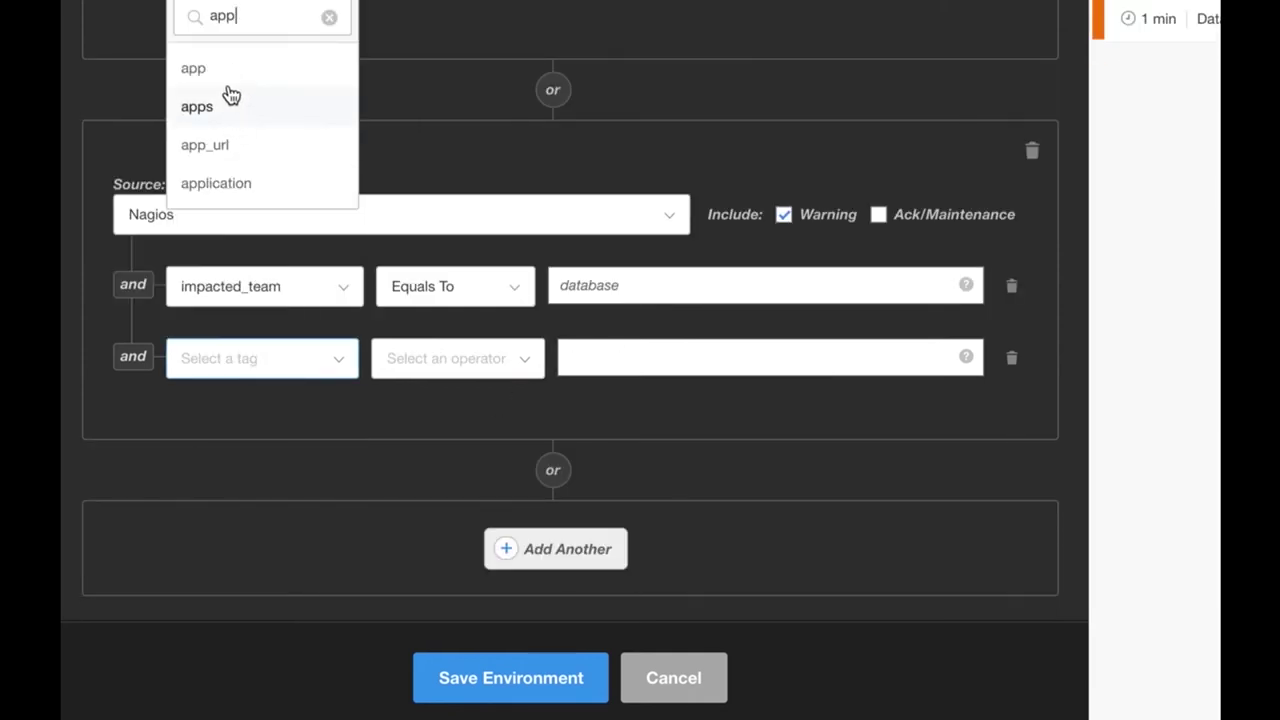
click(223, 74)
click(510, 362)
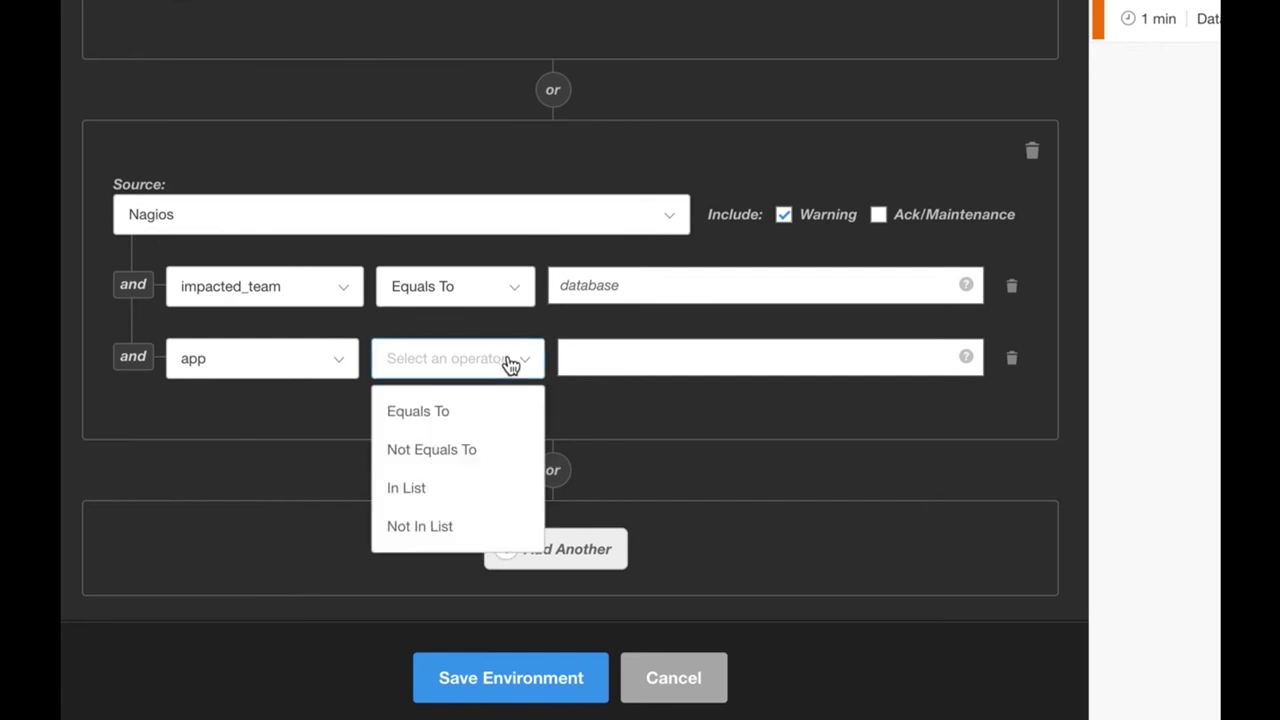
click(453, 487)
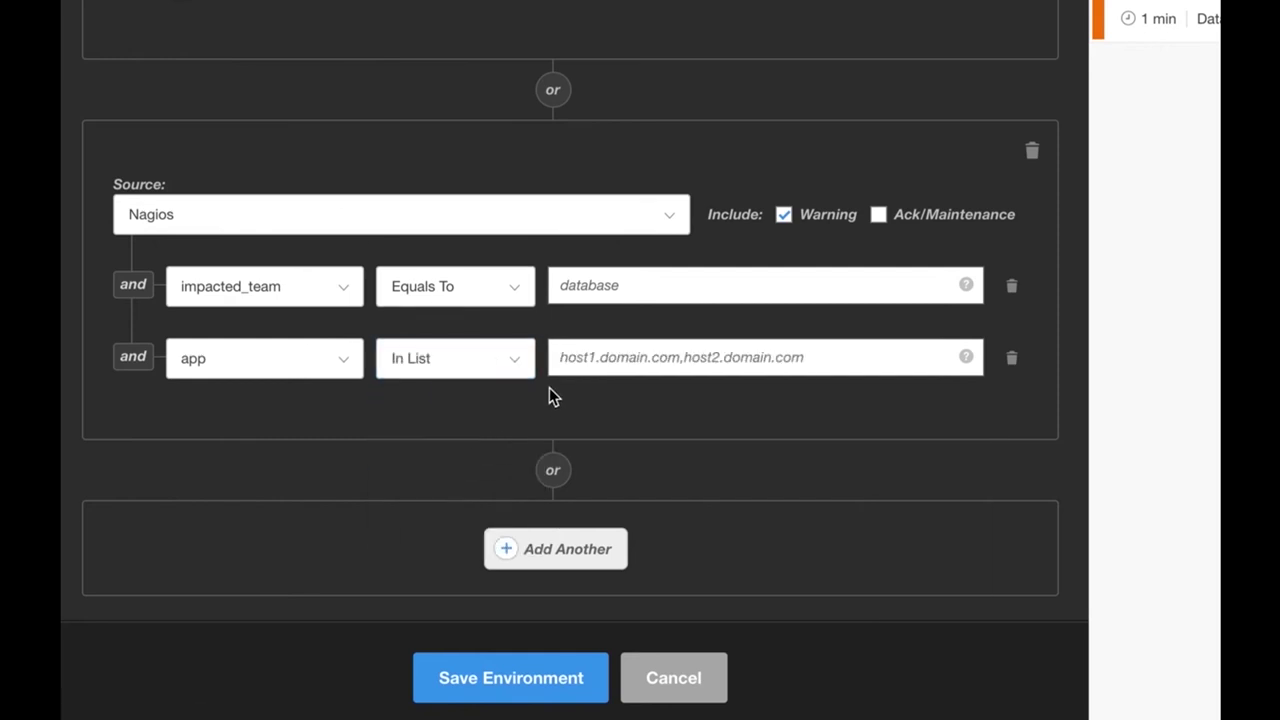
click(568, 360)
text(claimsprocessing,health*)
Include warning incidents for both the Datadog and Nagios blocks.
click(783, 214)
scroll(797, 150, up, 2)
scroll(797, 150, up, 3)
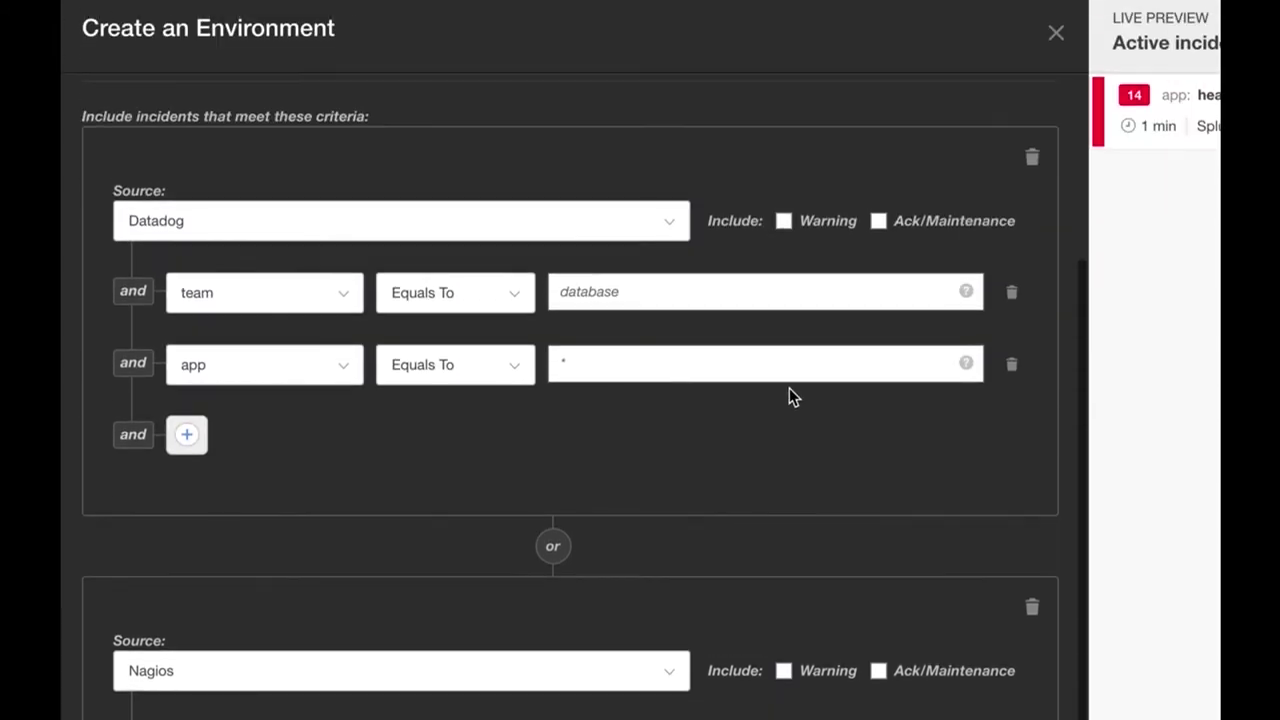
click(783, 221)
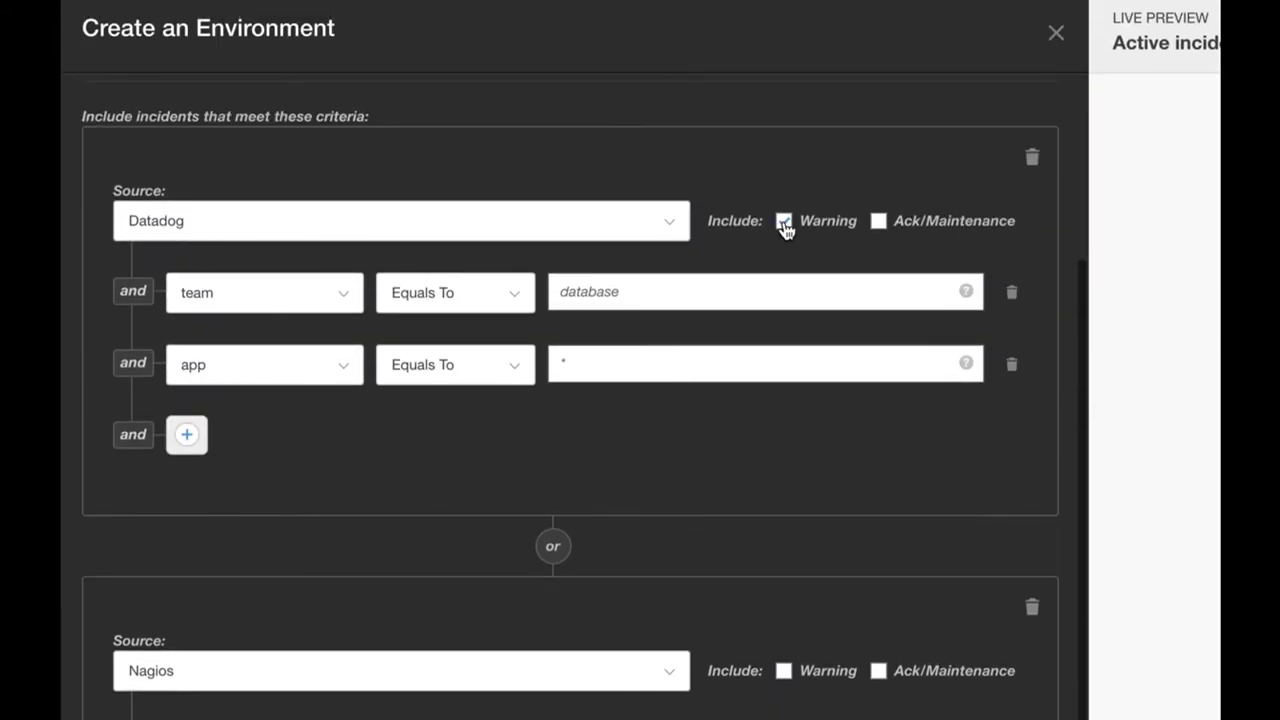
click(783, 671)
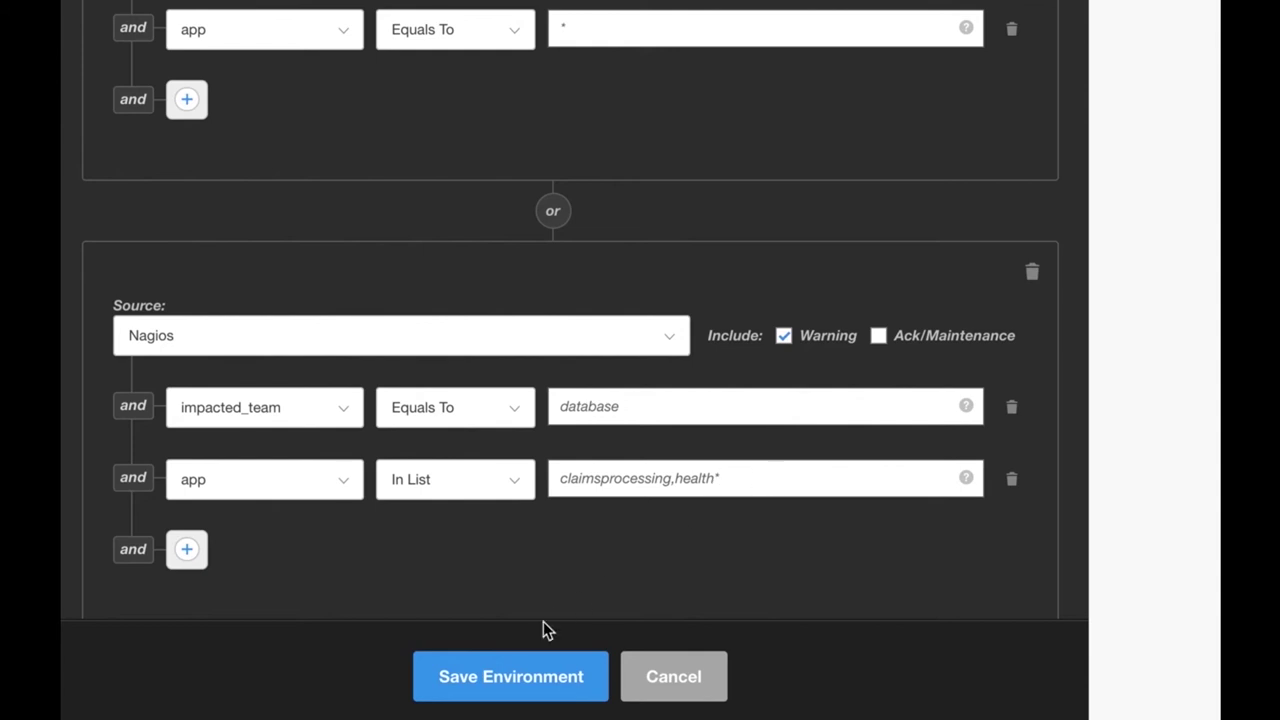
Save the database team environment and scroll the sidebar to the Systems Team folders.
click(511, 690)
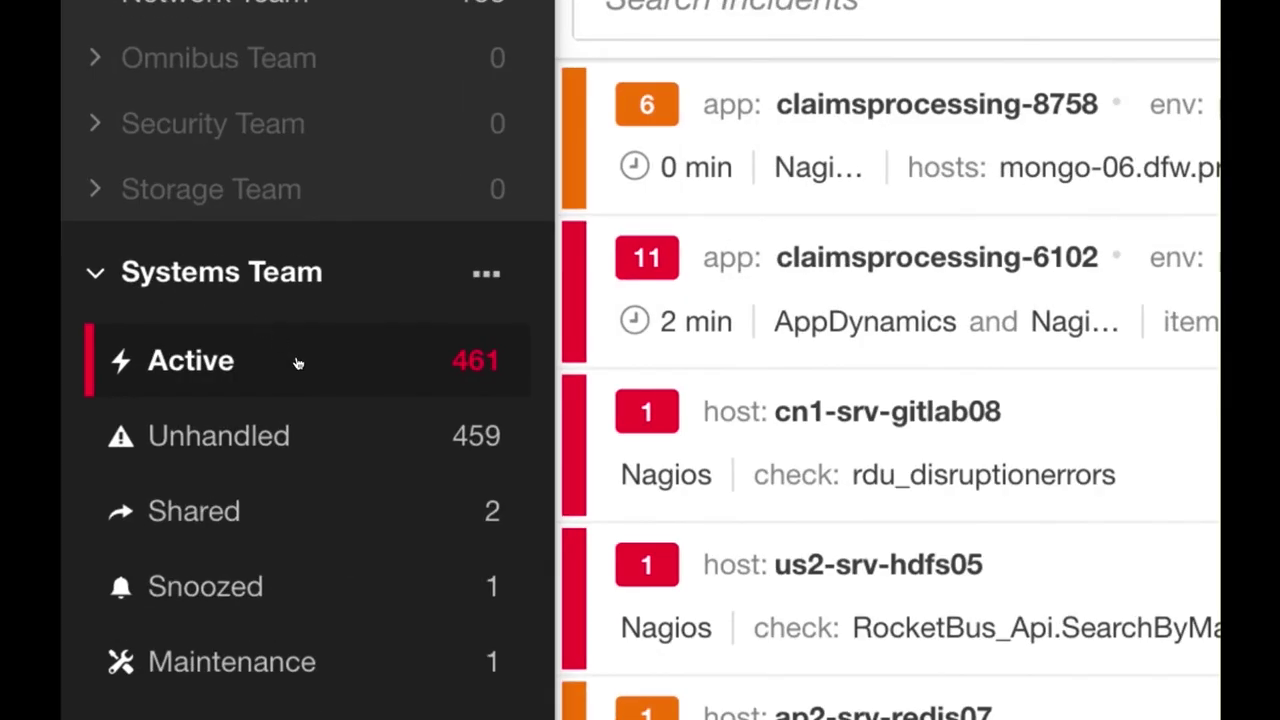
scroll(300, 364, down, 3)
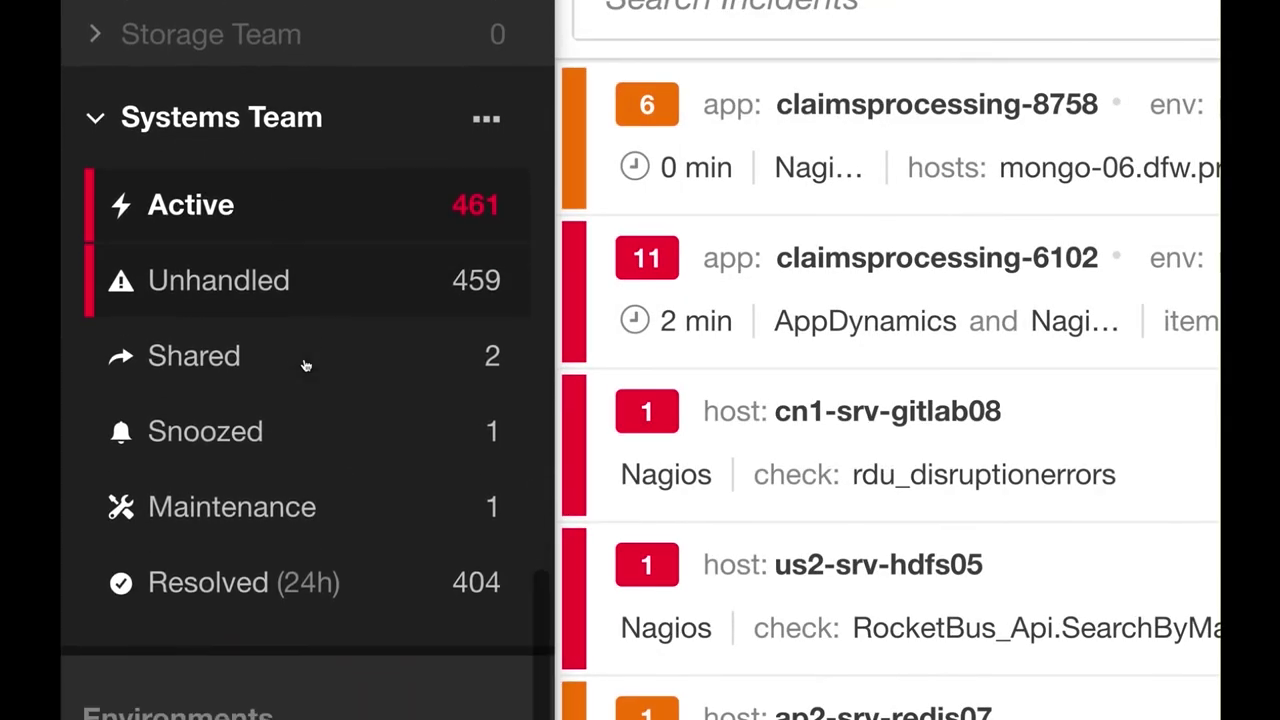
scroll(306, 365, down, 3)
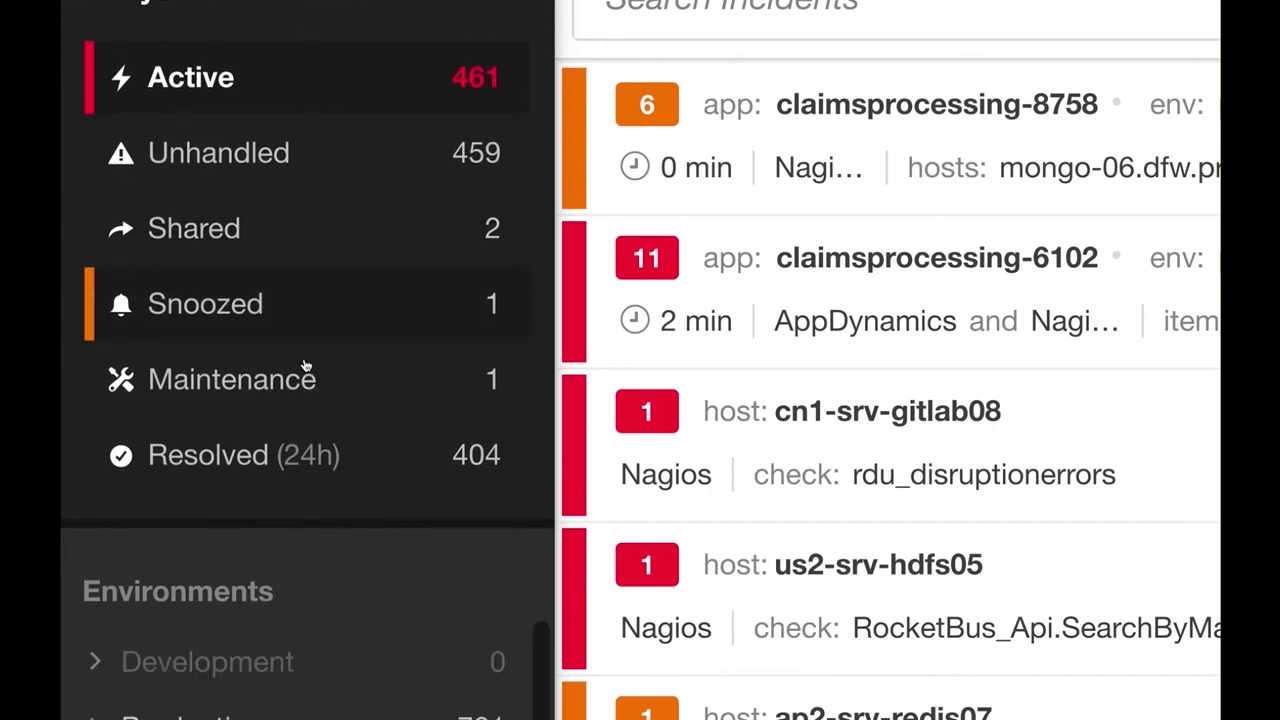
scroll(306, 365, down, 2)
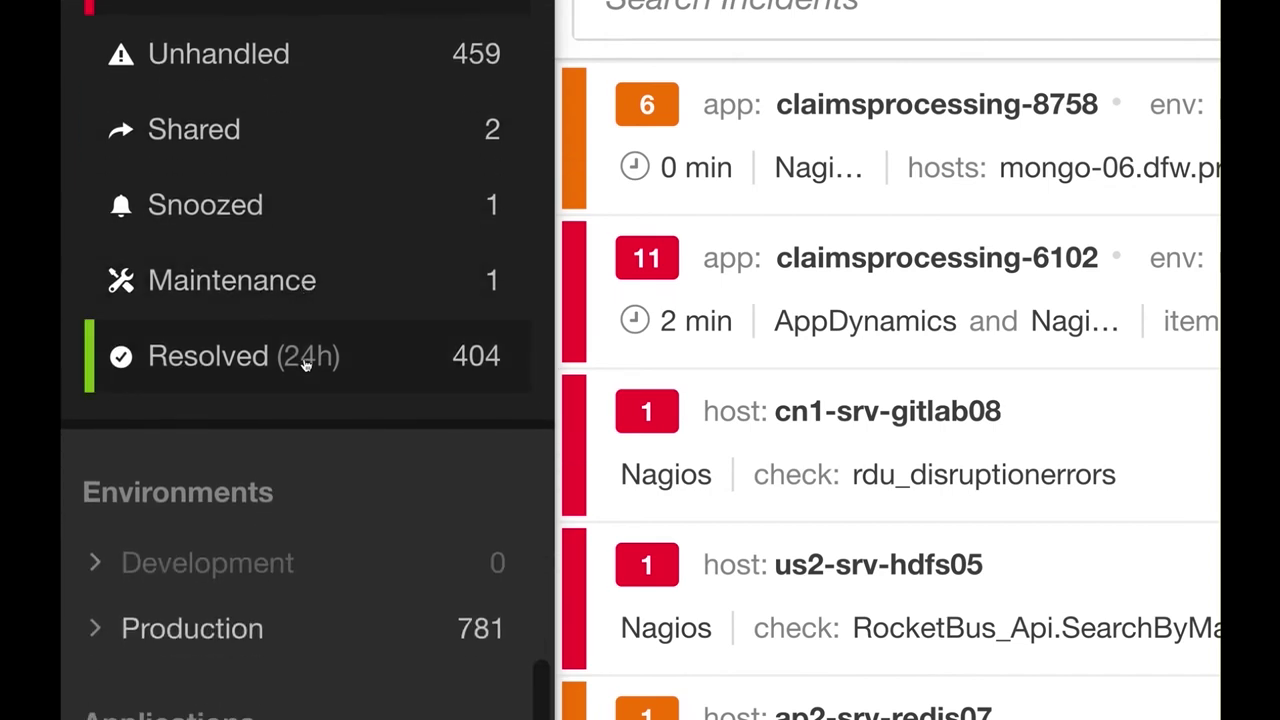
scroll(306, 365, up, 5)
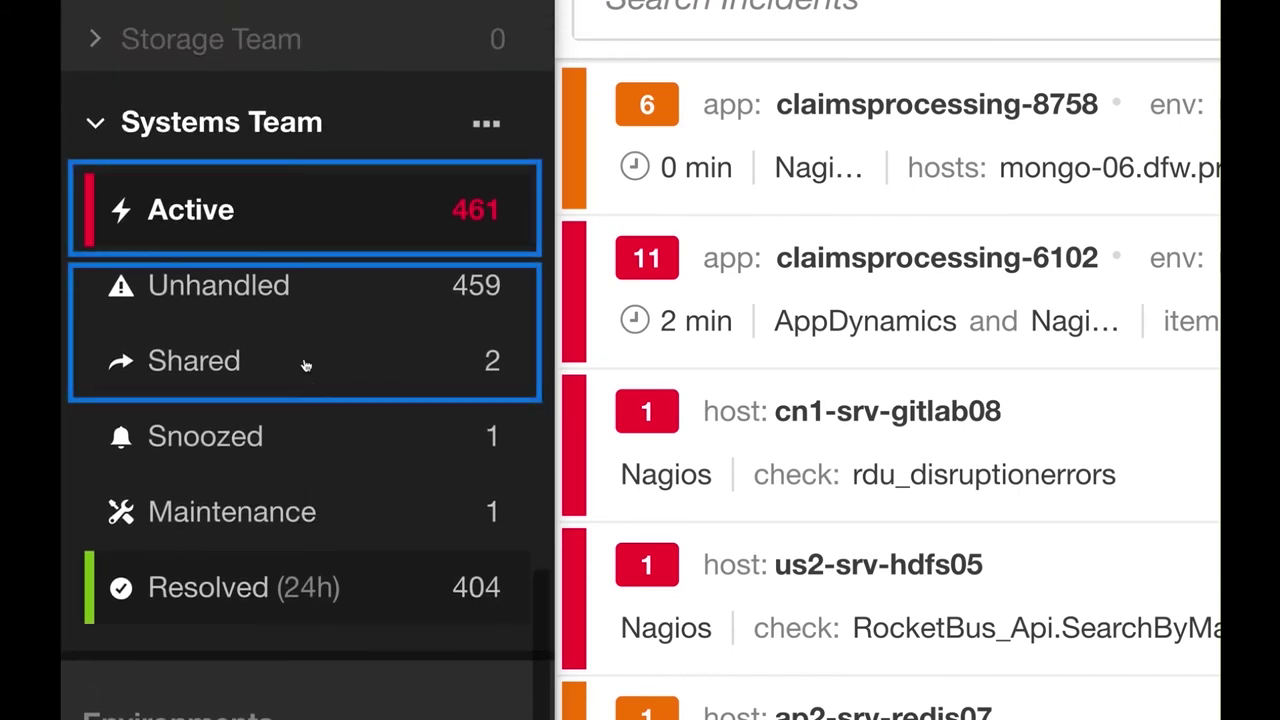
Open Systems Team's Shared folder and review claimsprocessing-6102's three auto shares, then close the list.
click(306, 365)
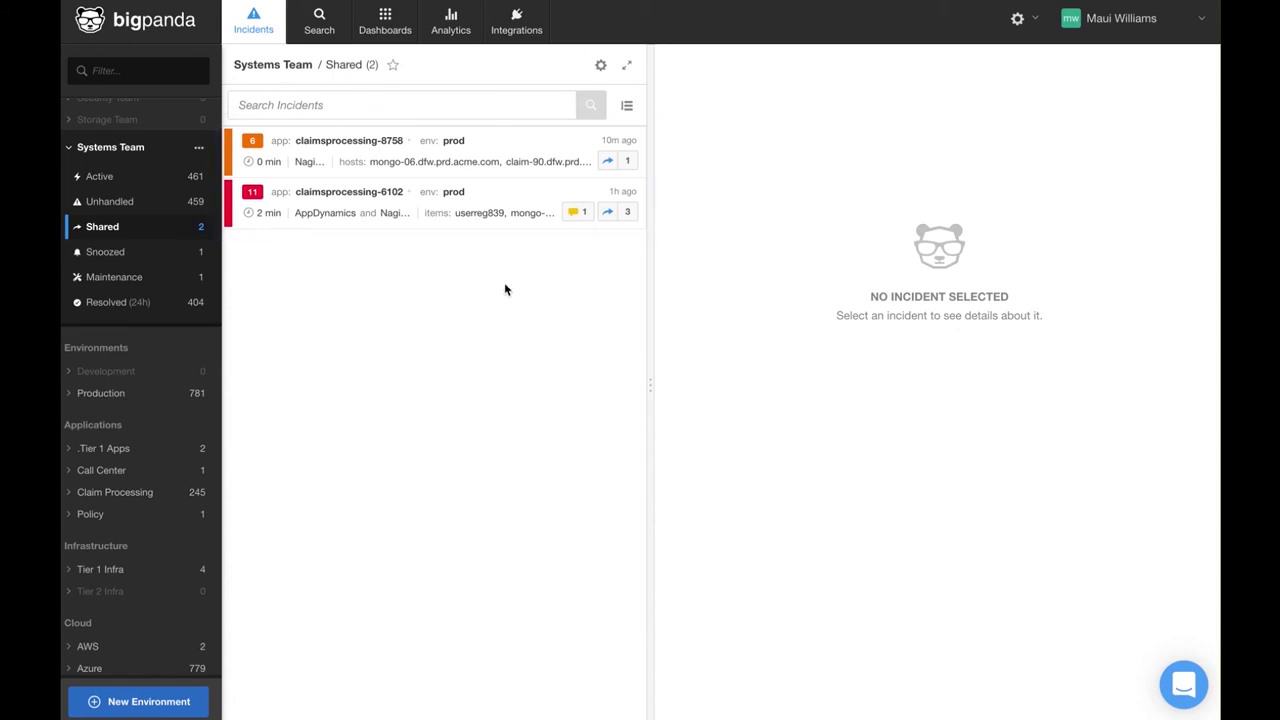
click(628, 216)
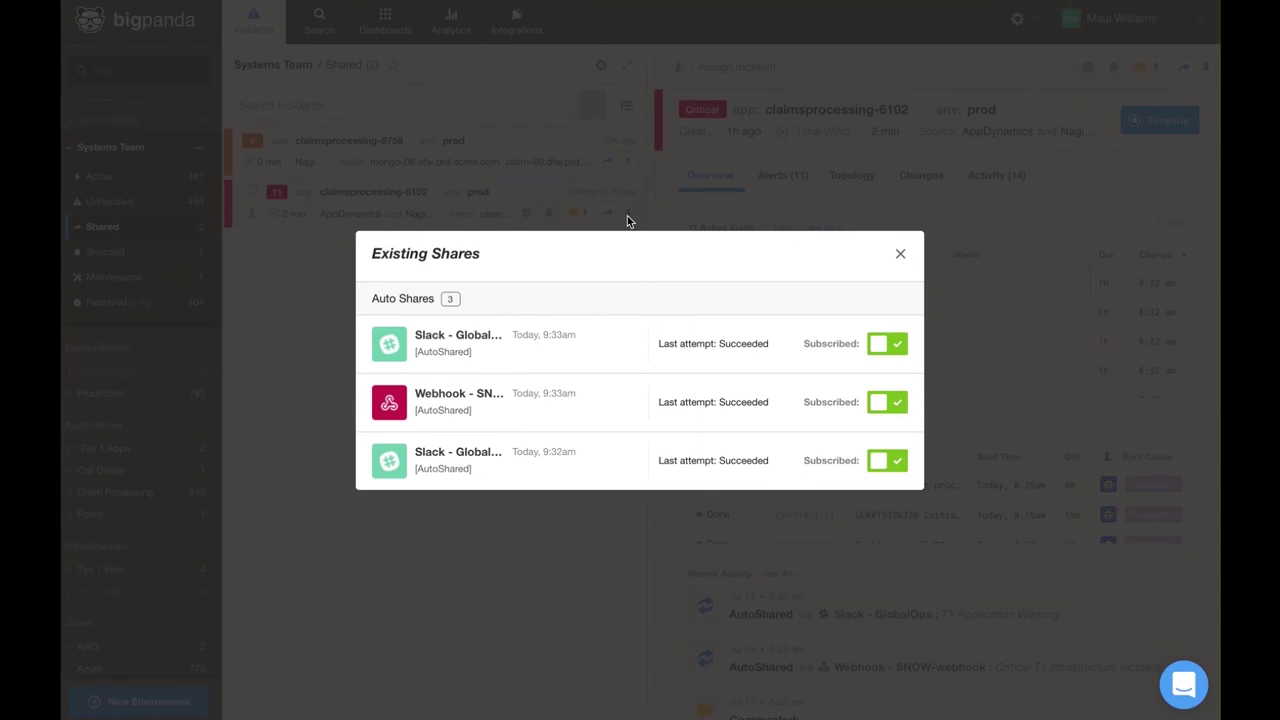
click(902, 255)
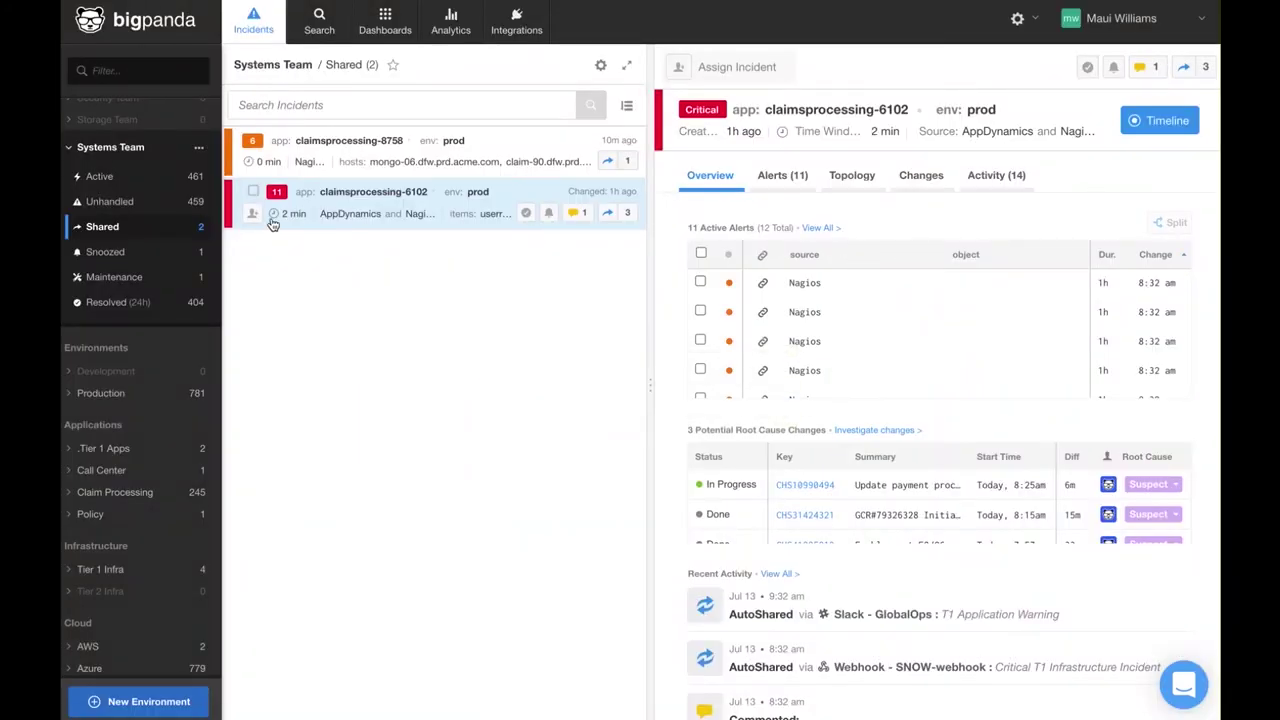
Browse Systems Team's Unhandled incidents, then show its one snoozed eu2-srv-pgsql05 incident.
click(138, 205)
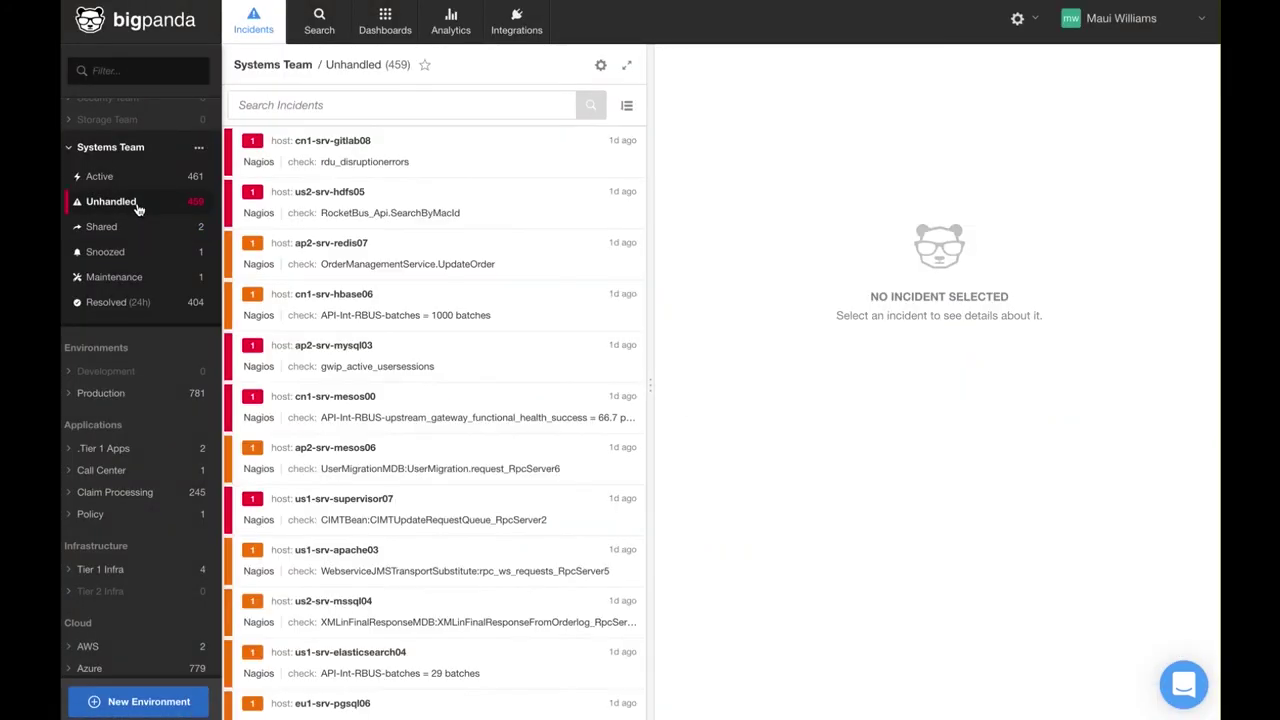
mouse_move(581, 178)
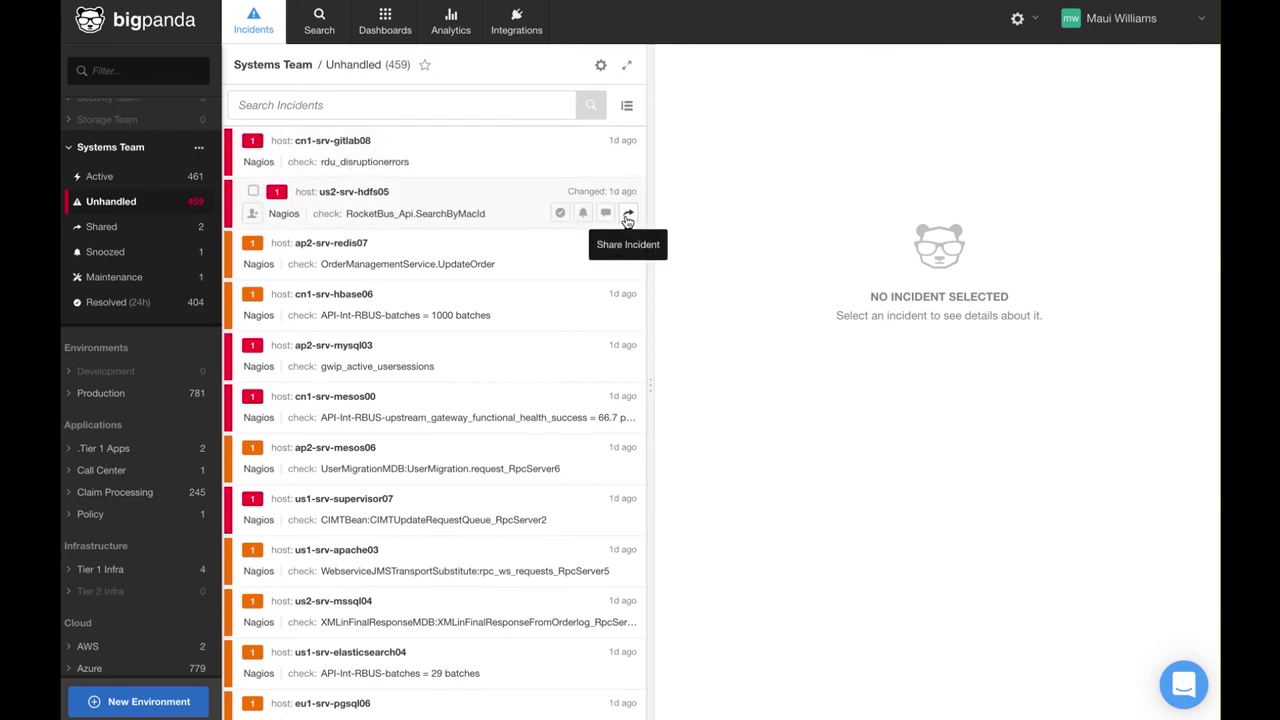
mouse_move(621, 265)
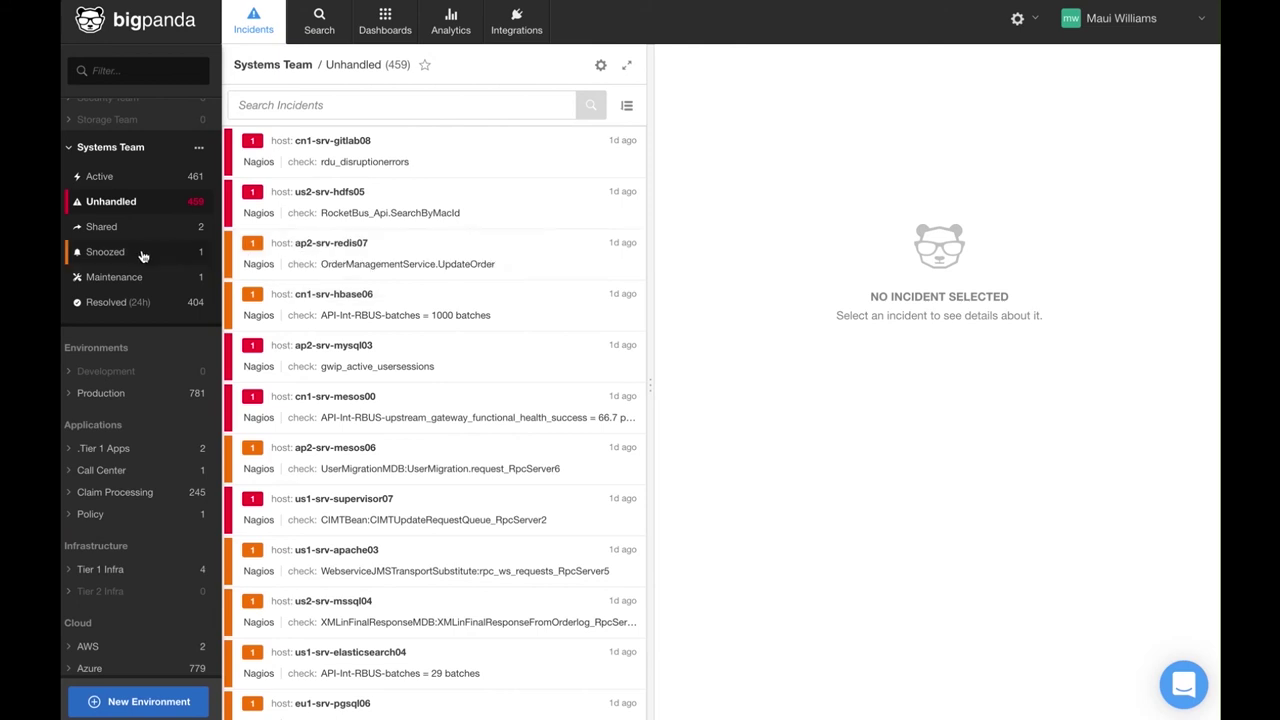
click(124, 257)
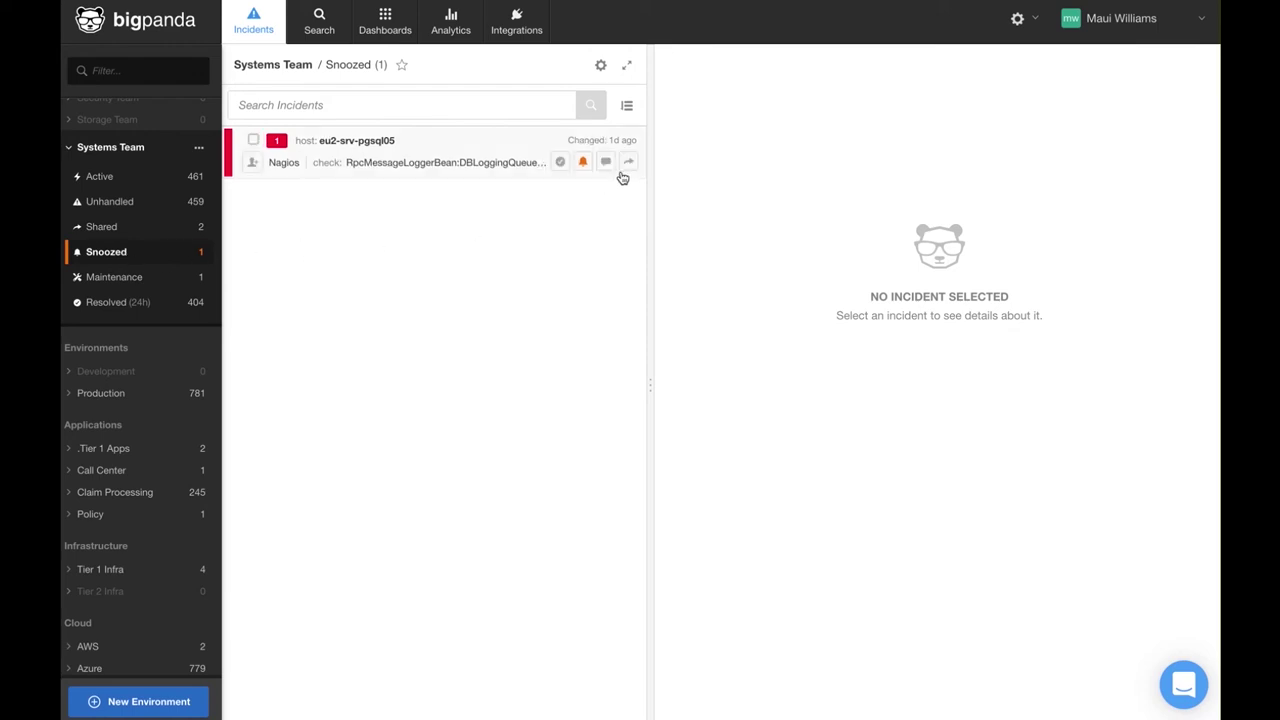
mouse_move(585, 173)
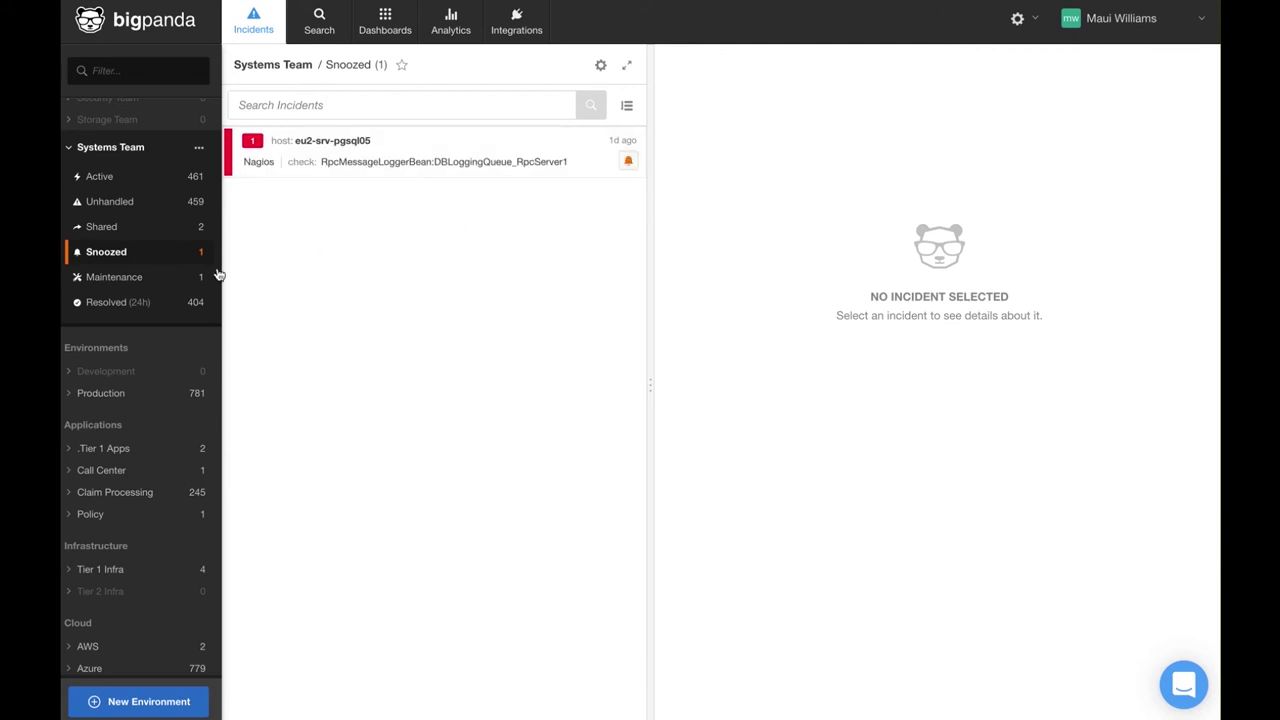
Show the Systems Team's Maintenance incidents, then view the 'updated inteface' maintenance plan's details.
click(141, 279)
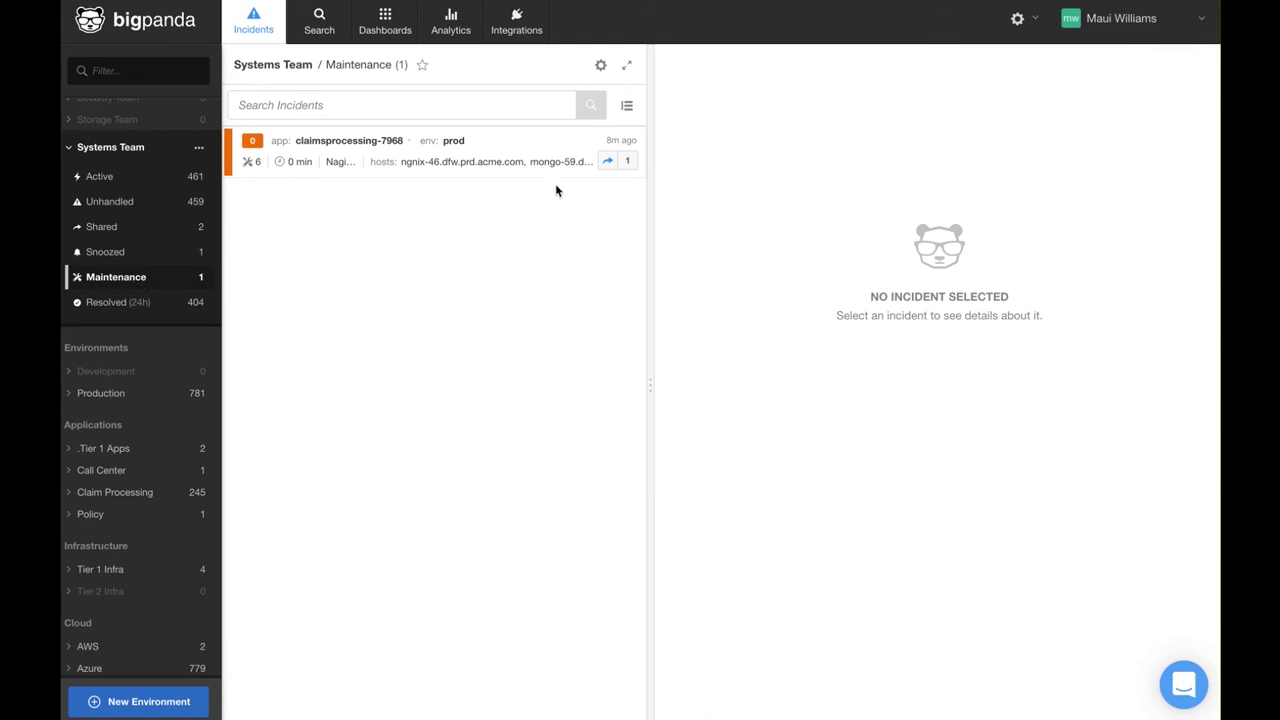
click(1017, 18)
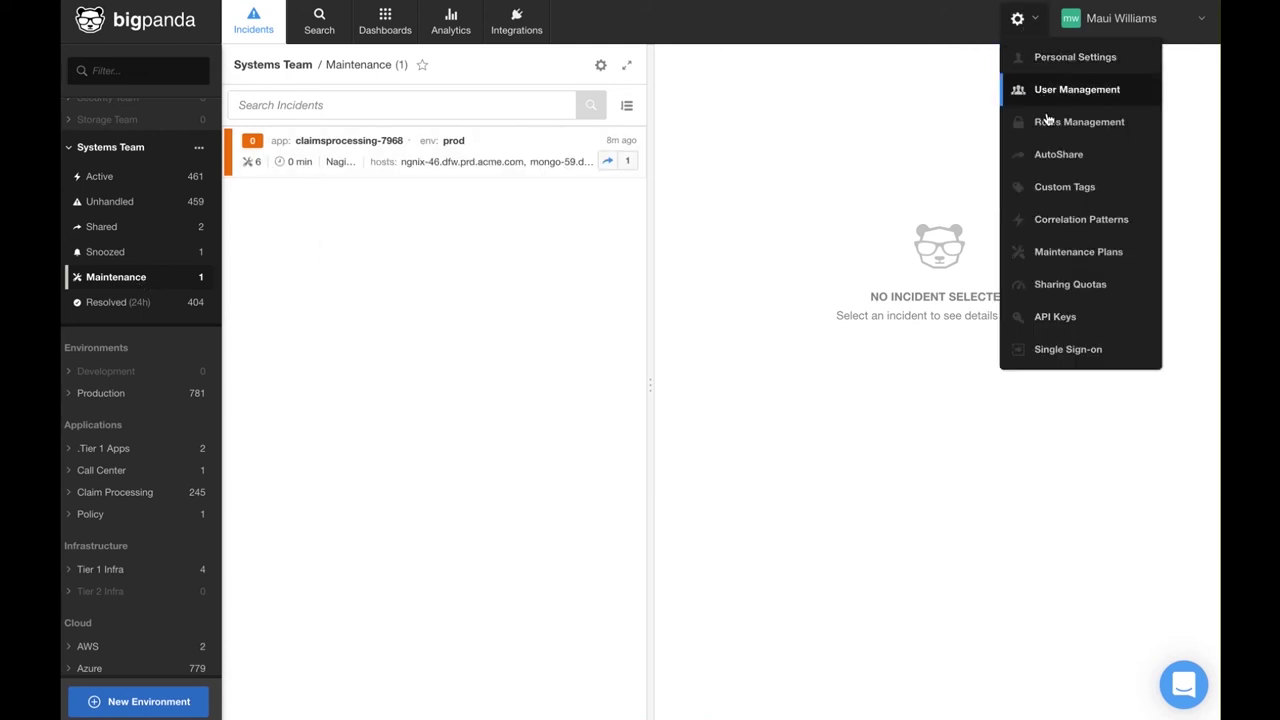
click(1040, 252)
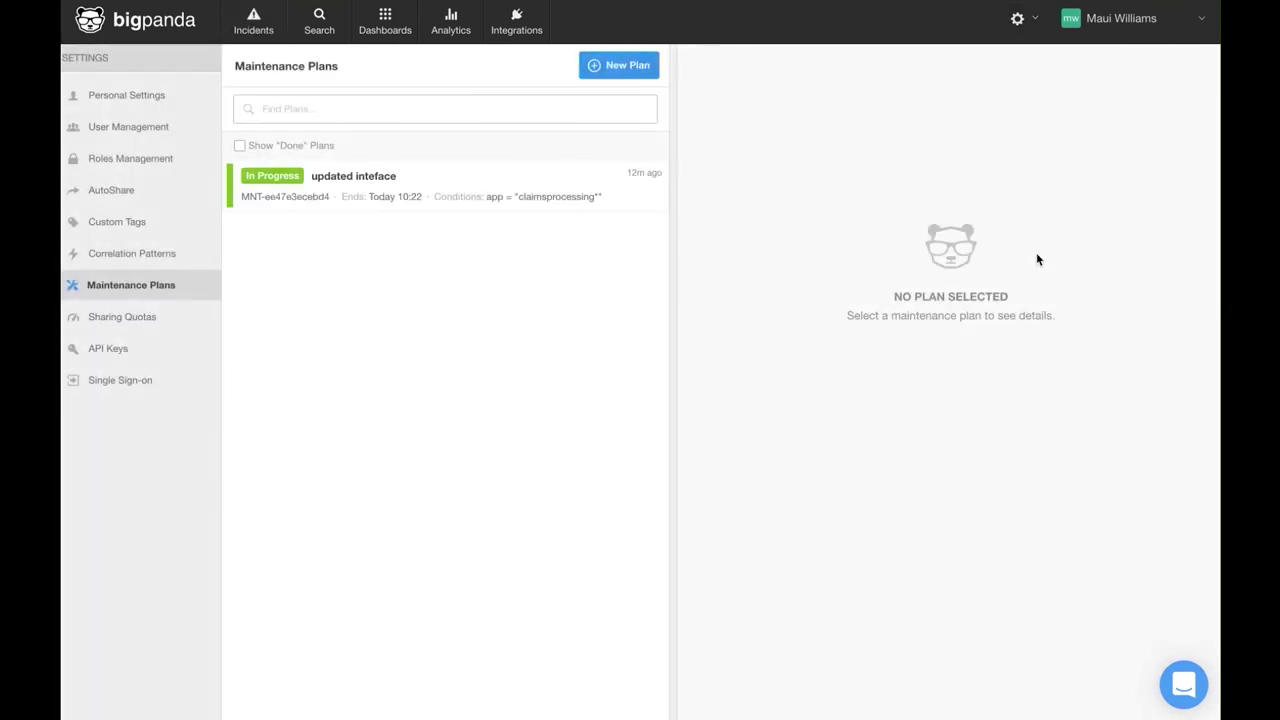
click(407, 203)
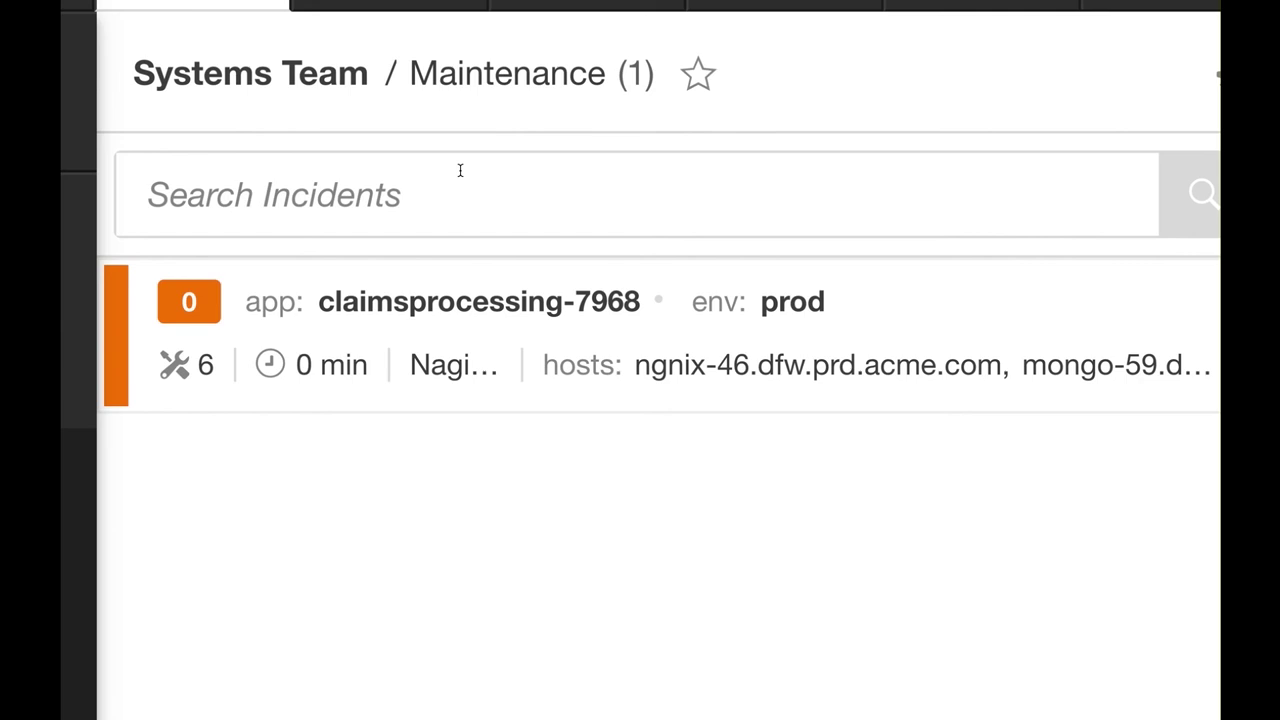
Show the Systems Team's incidents resolved in the last 24 hours.
click(108, 357)
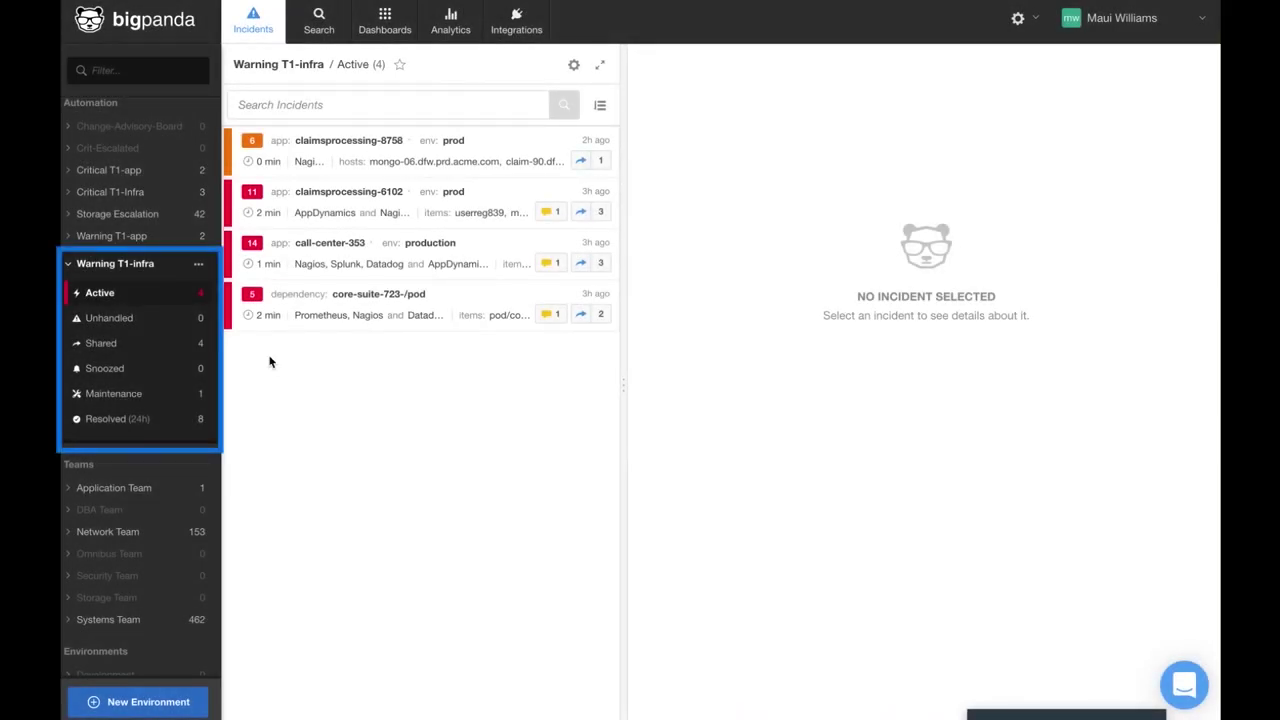
click(198, 267)
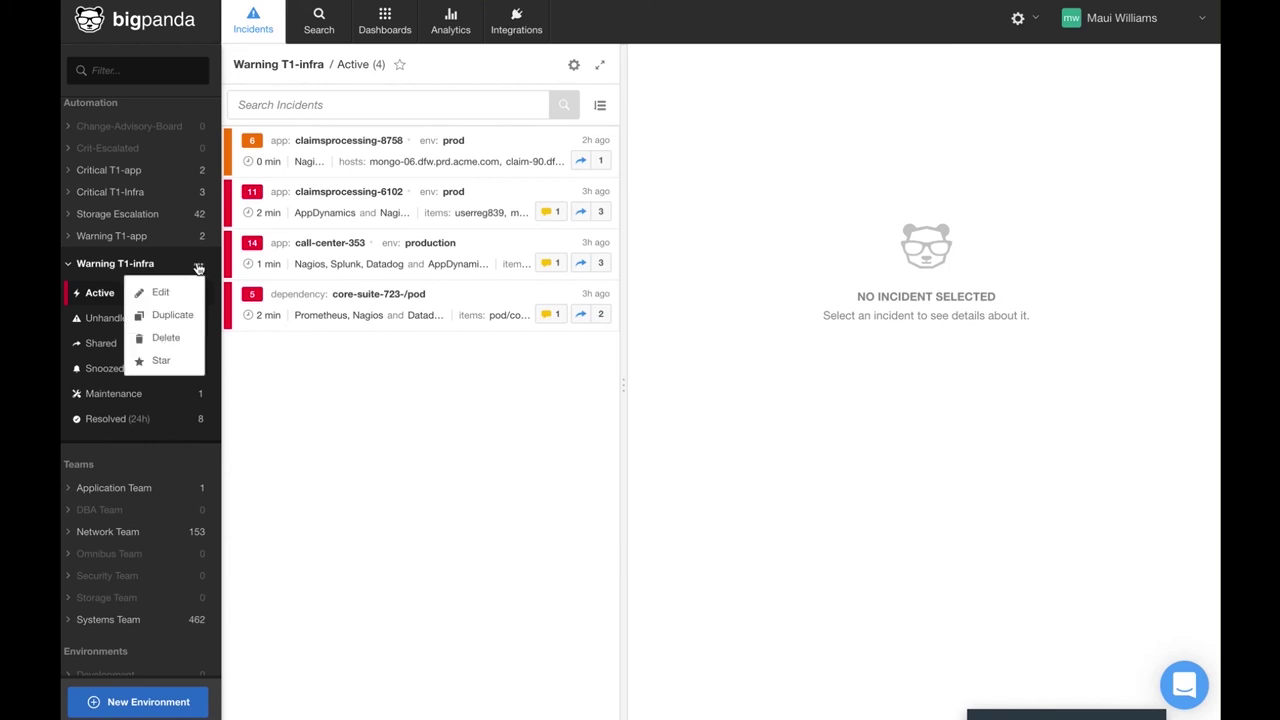
click(157, 292)
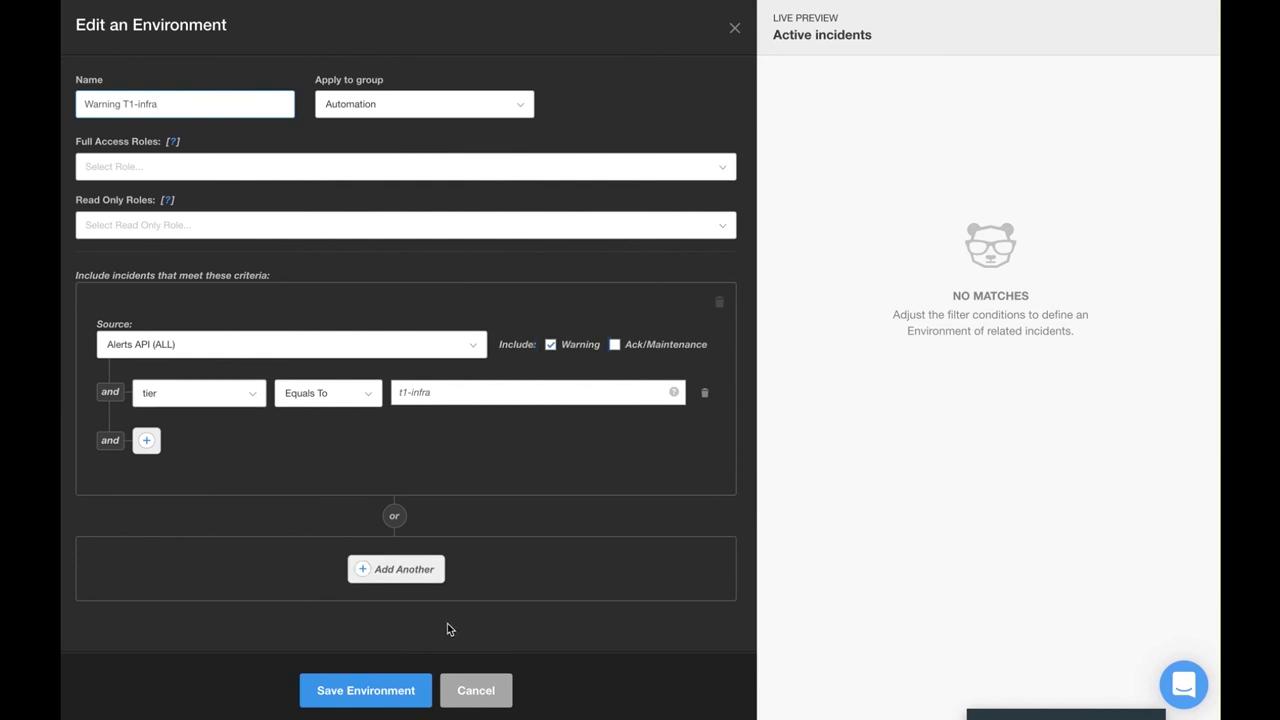
click(474, 697)
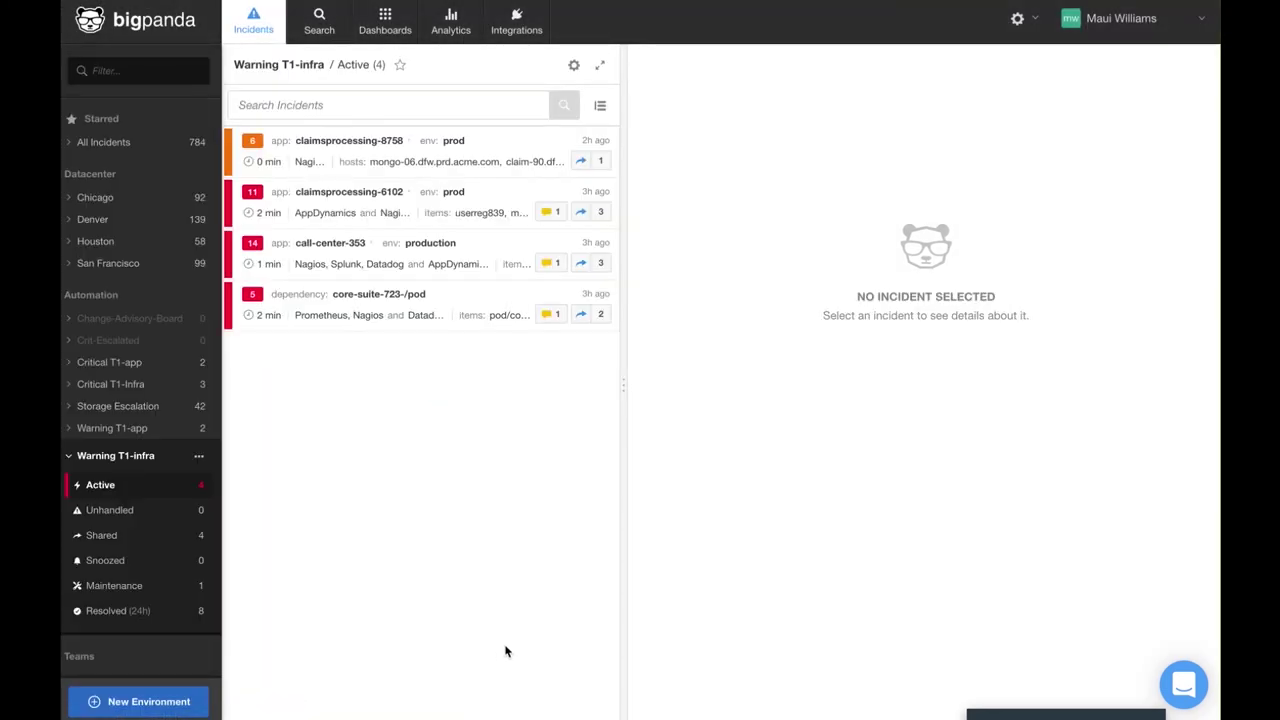
View the AutoShare rules from the settings menu.
click(1020, 19)
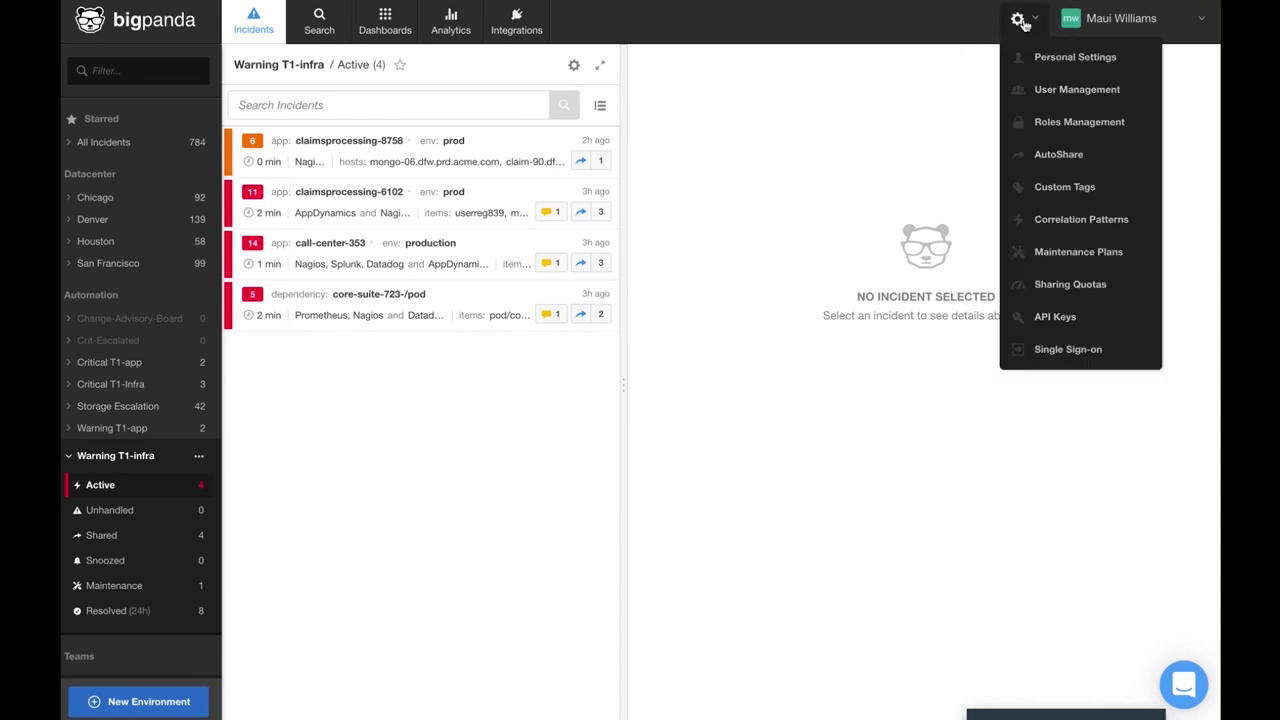
click(1058, 154)
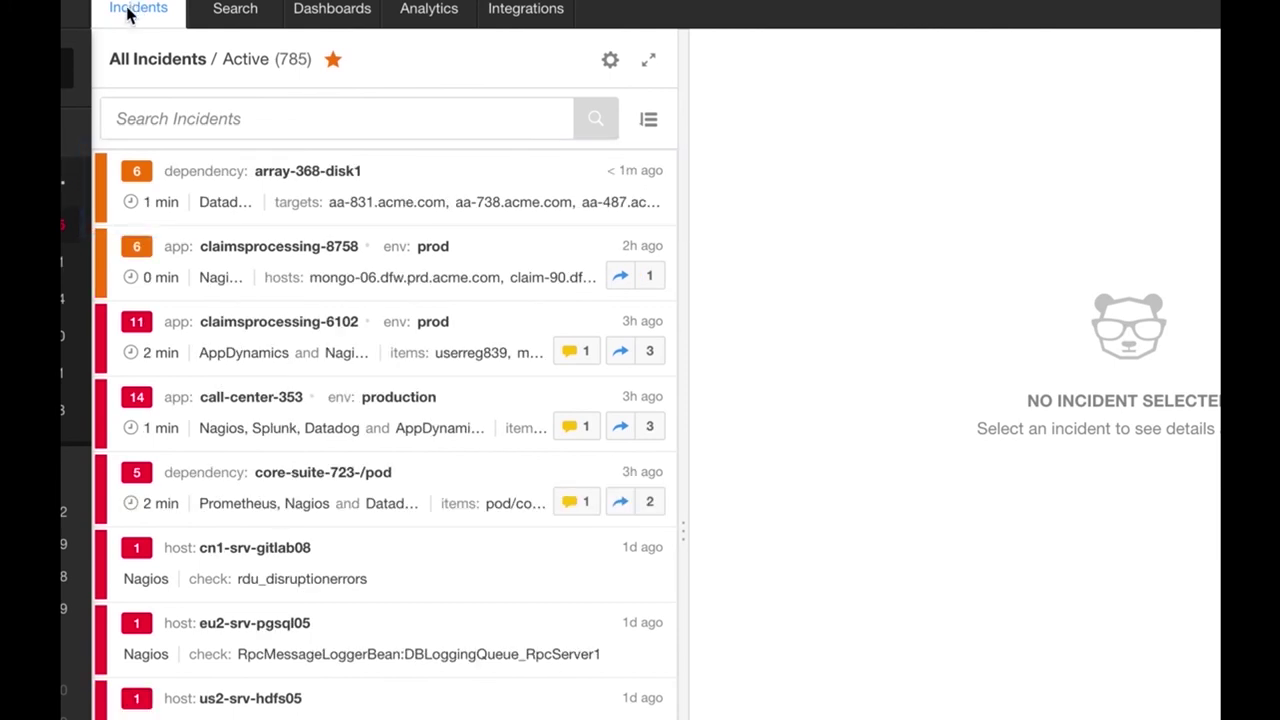
Open array-368-disk1 and confirm the aa-836.acme.com alert's tier is t1-infra.
click(284, 181)
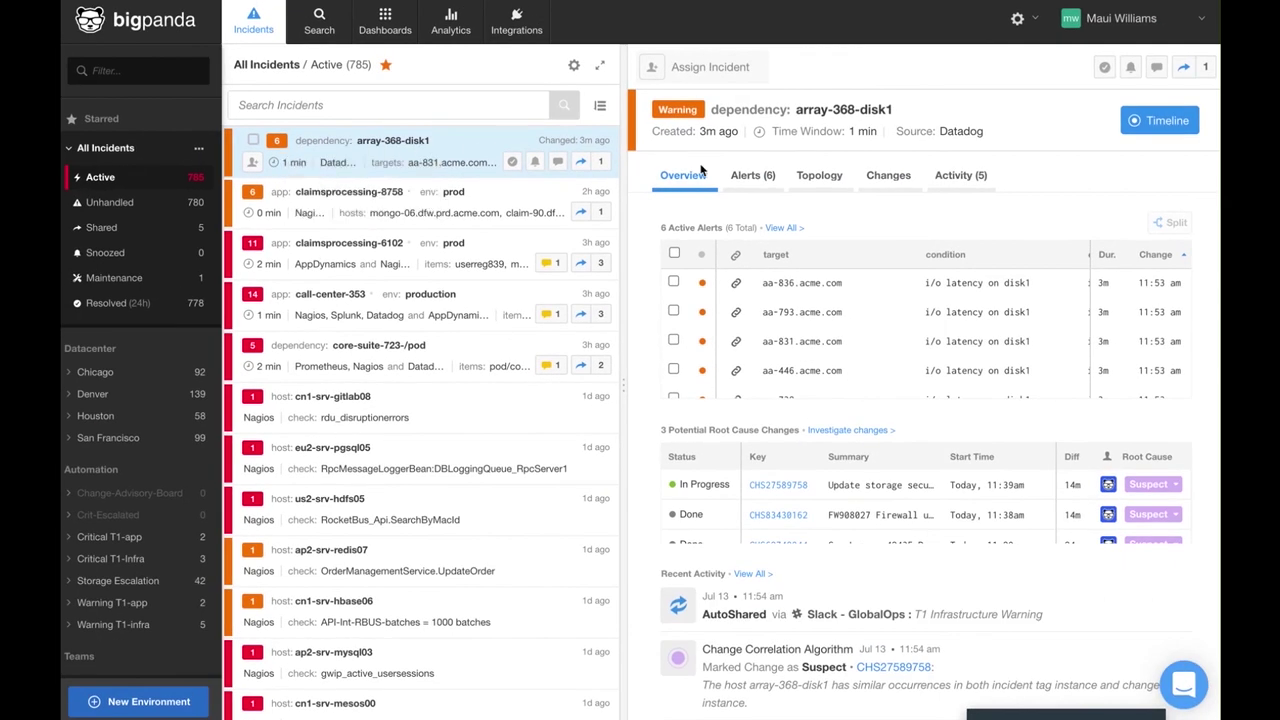
click(840, 288)
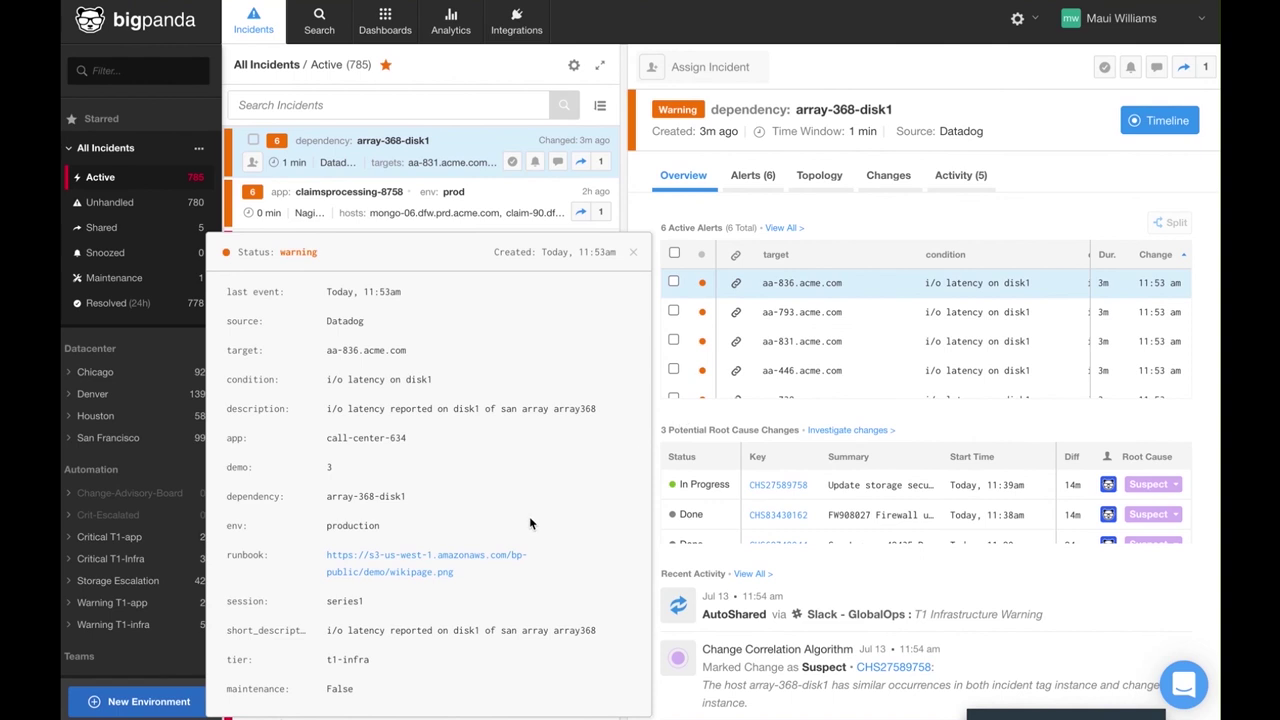
drag(386, 660, 225, 661)
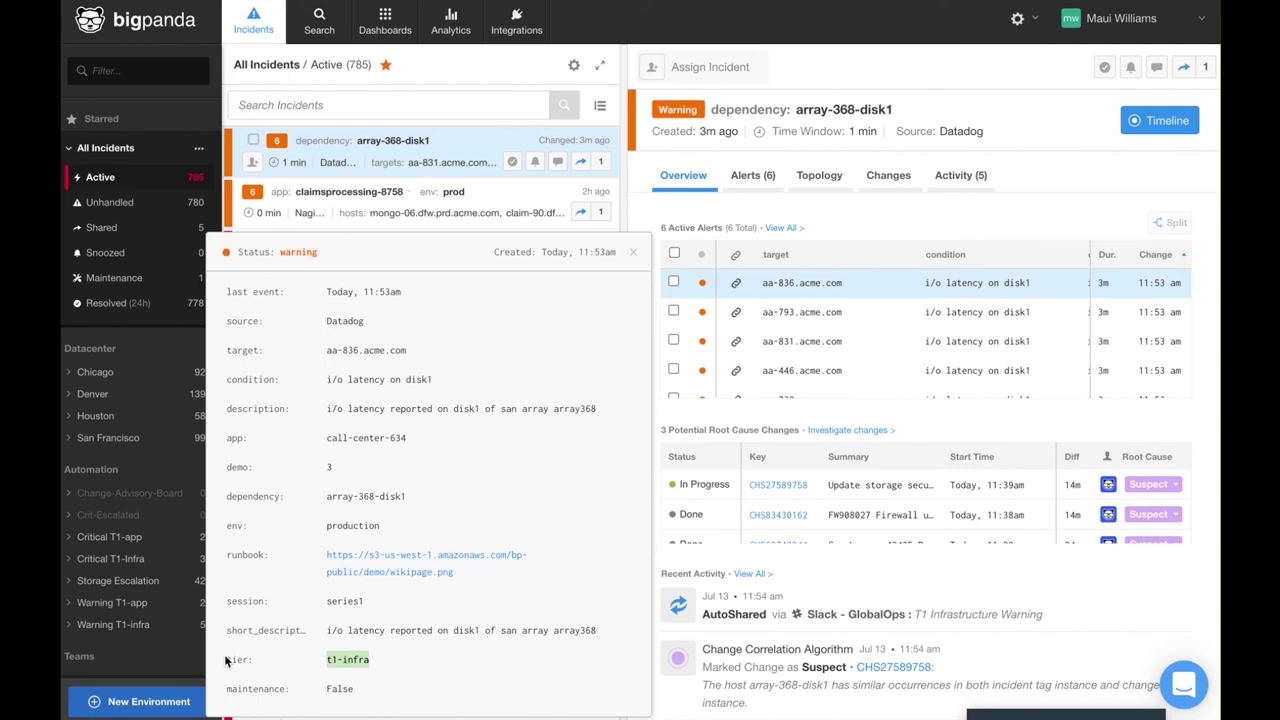
click(633, 252)
Find array-368-disk1 in Warning T1-infra and highlight its T1 Infrastructure Warning auto-share entry.
click(116, 624)
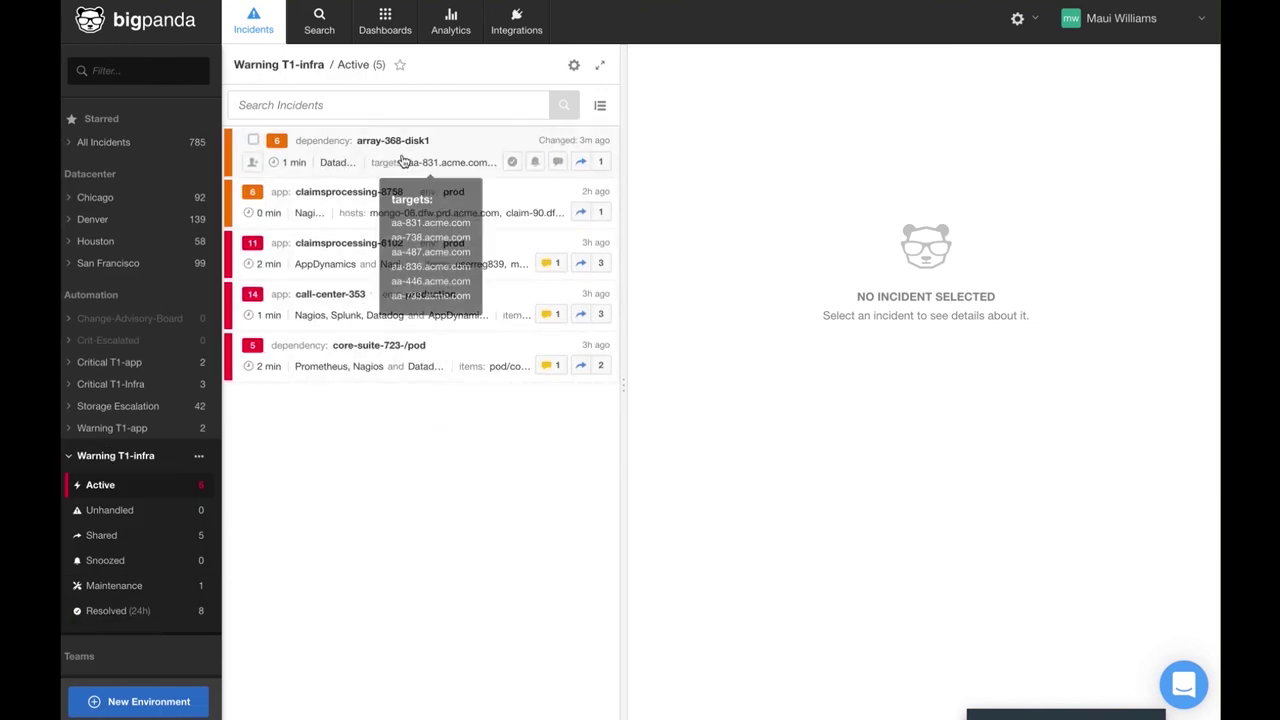
click(402, 161)
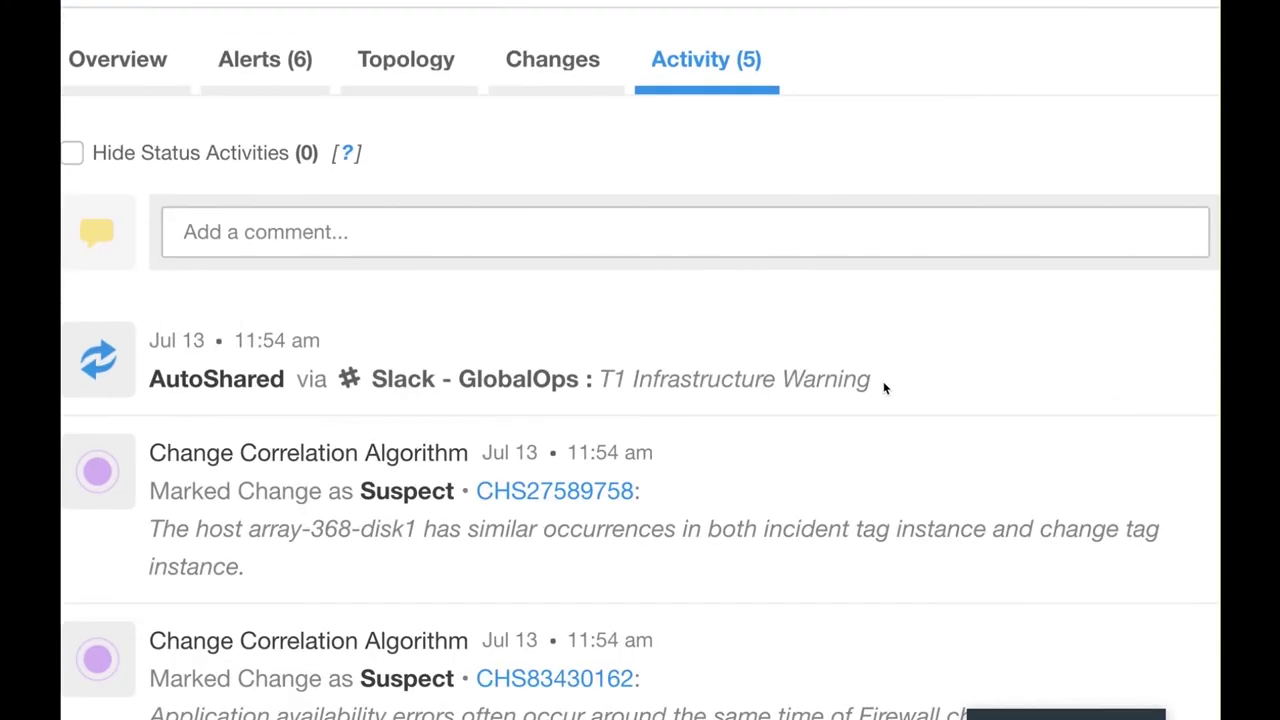
drag(1040, 326, 945, 326)
drag(670, 378, 604, 379)
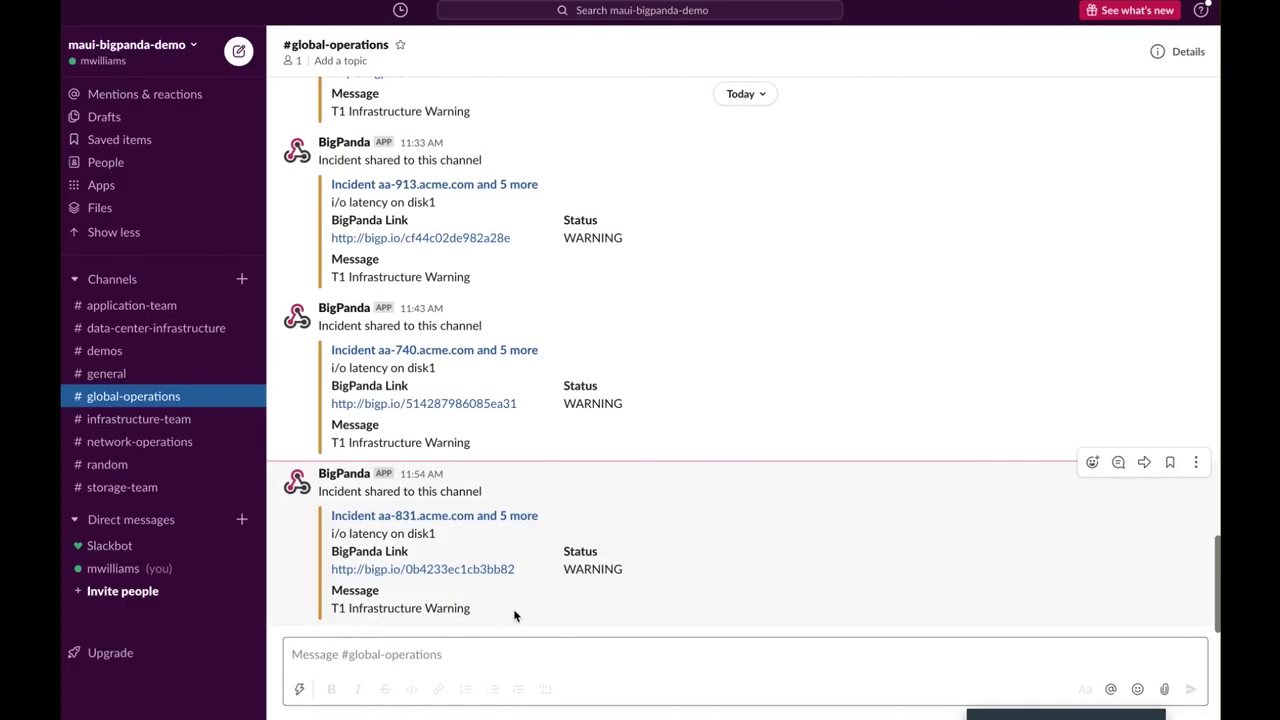
Highlight BigPanda's newest #global-operations post reporting aa-831.acme.com as a T1 Infrastructure Warning.
drag(514, 615, 326, 520)
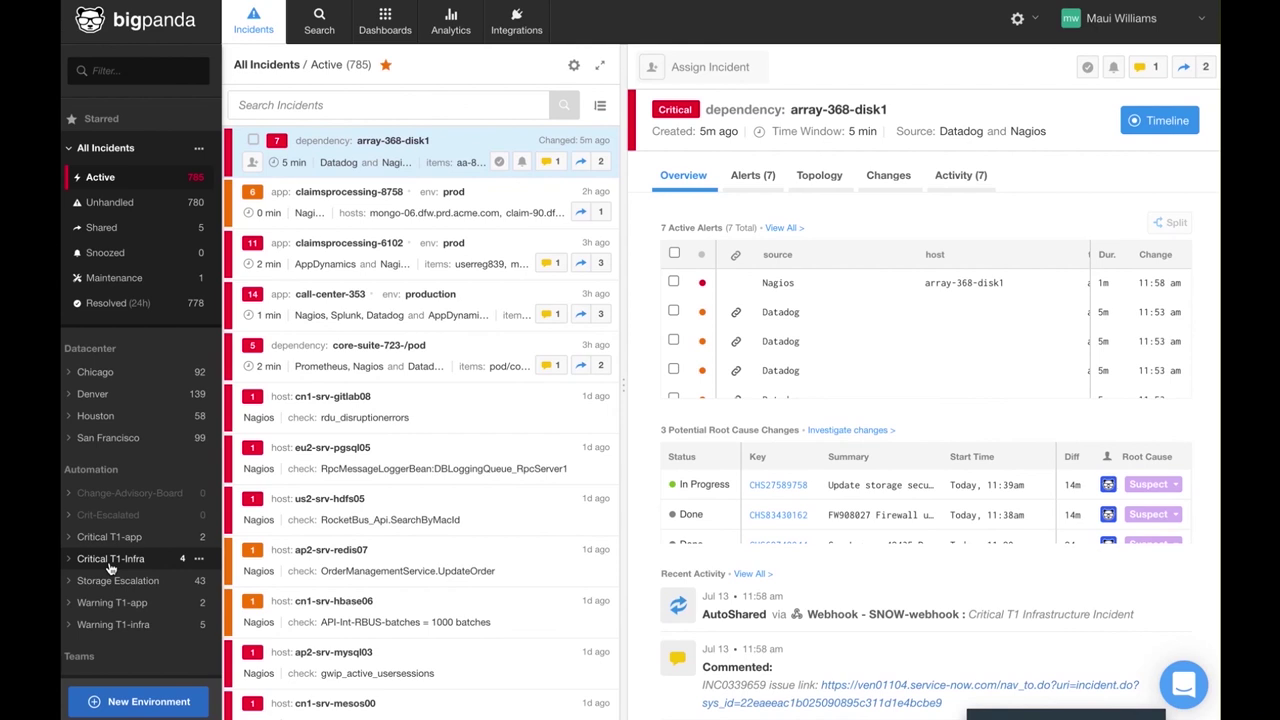
Open array-368-disk1 in Critical T1-Infra and view its activity log showing the SNOW-webhook auto-share.
click(110, 563)
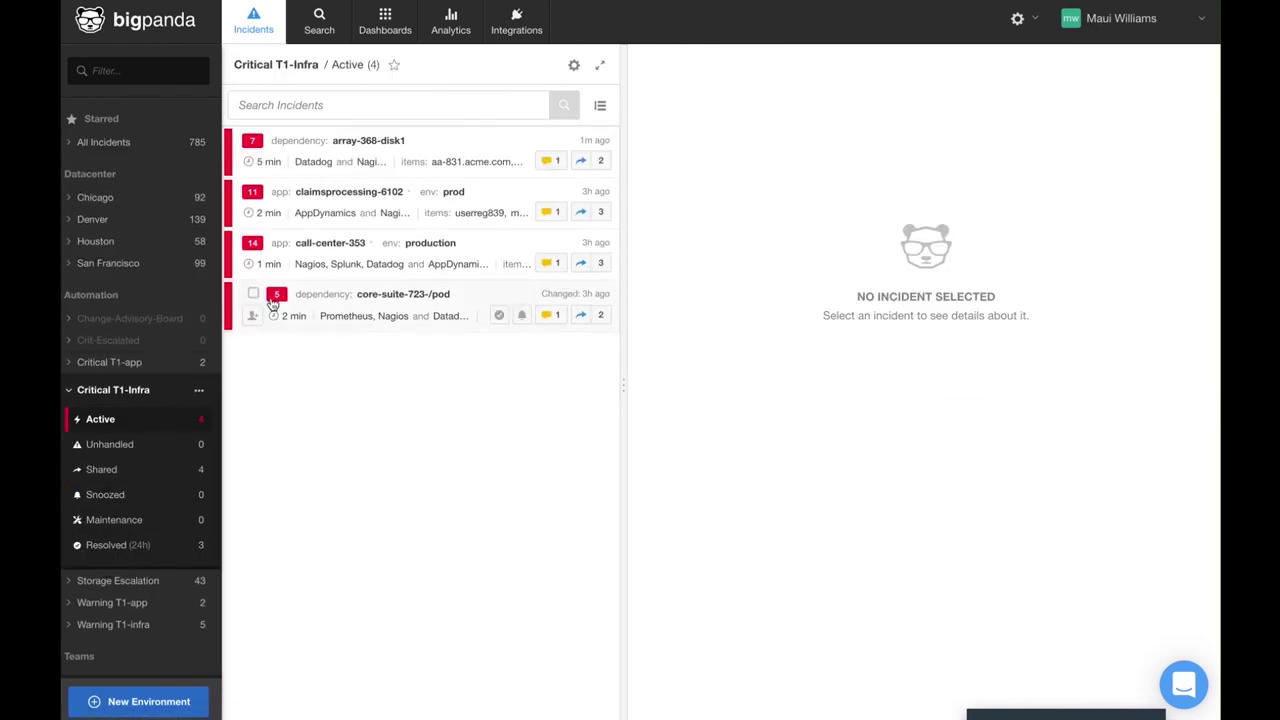
click(388, 160)
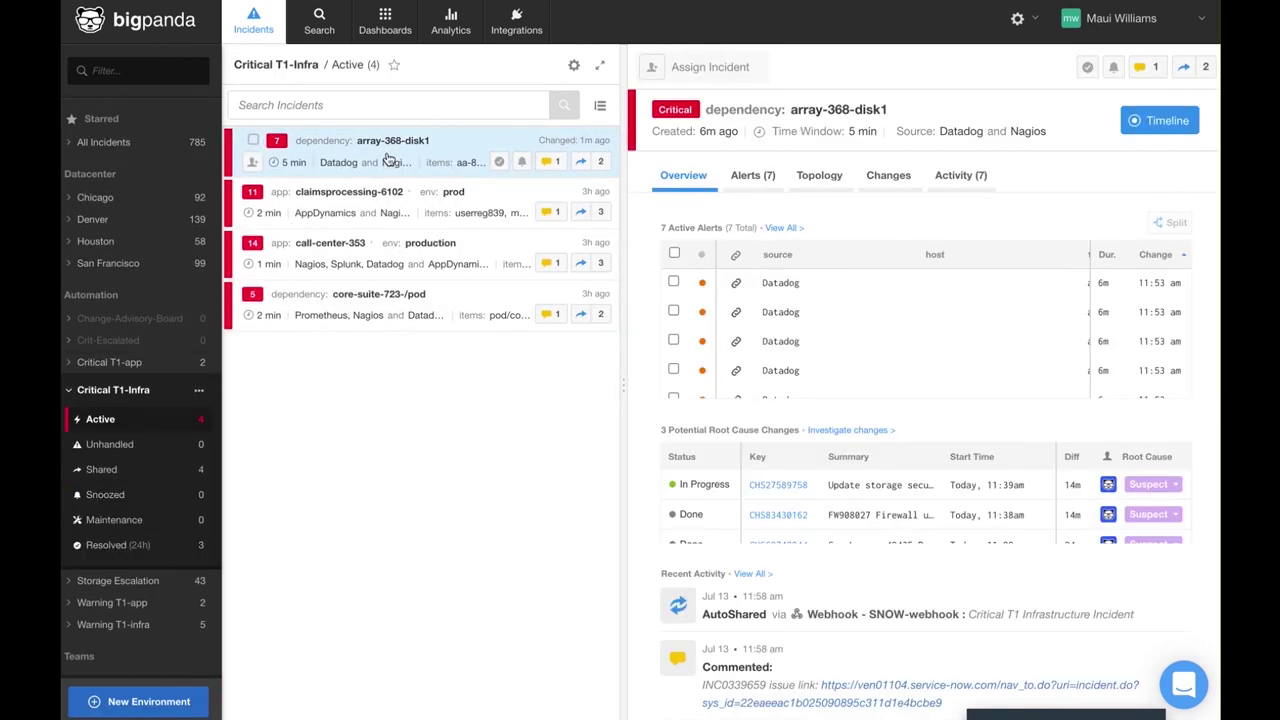
click(970, 180)
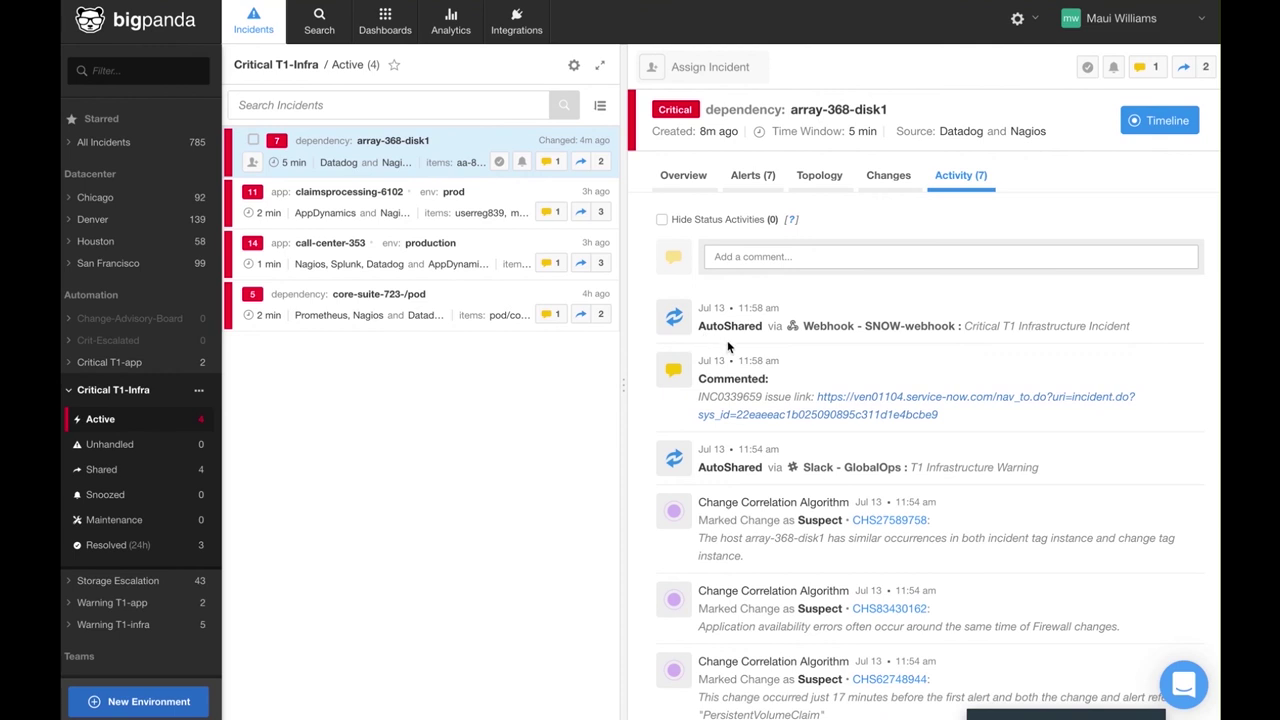
Open the linked ServiceNow incident and read its description of seven disk1 latency alerts.
click(870, 400)
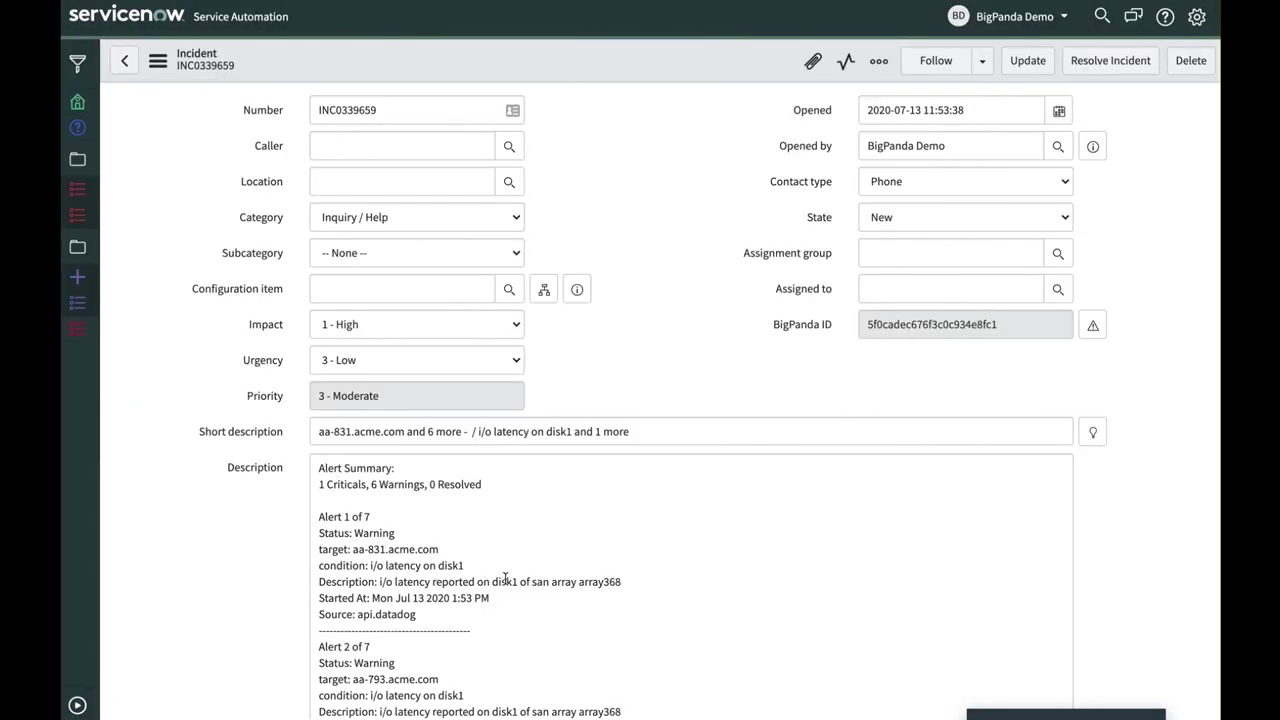
scroll(222, 608, down, 2)
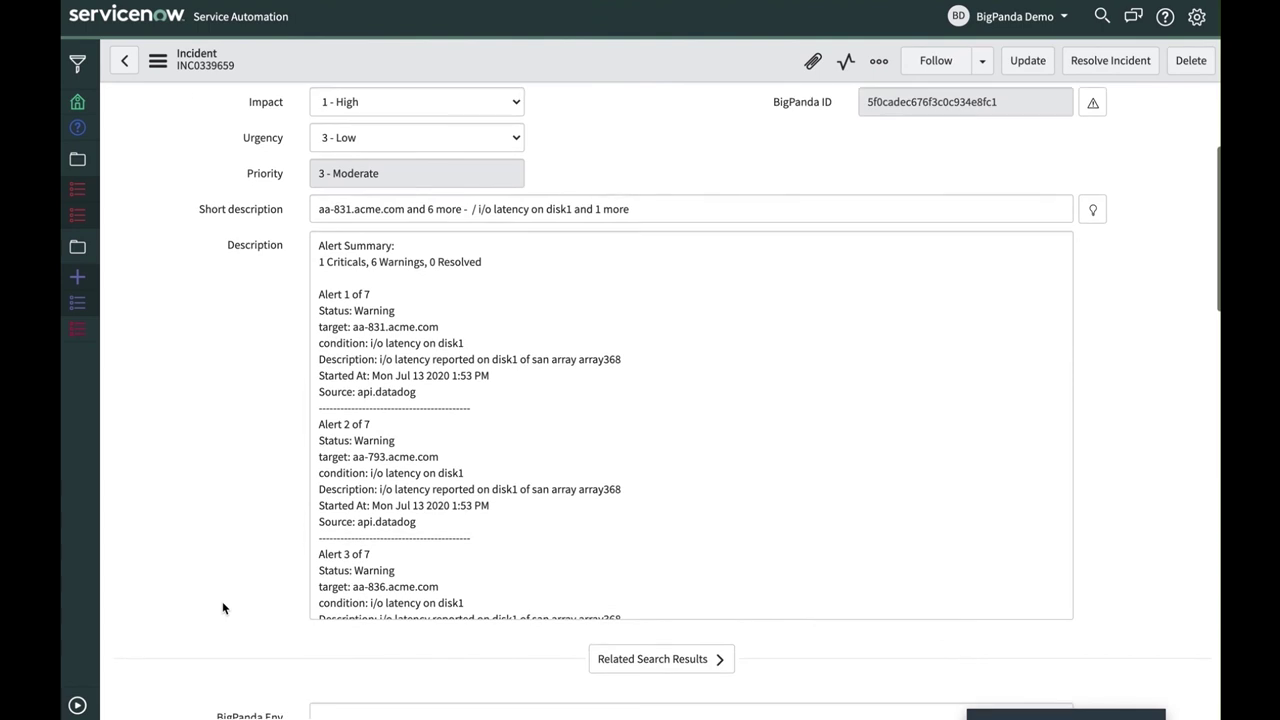